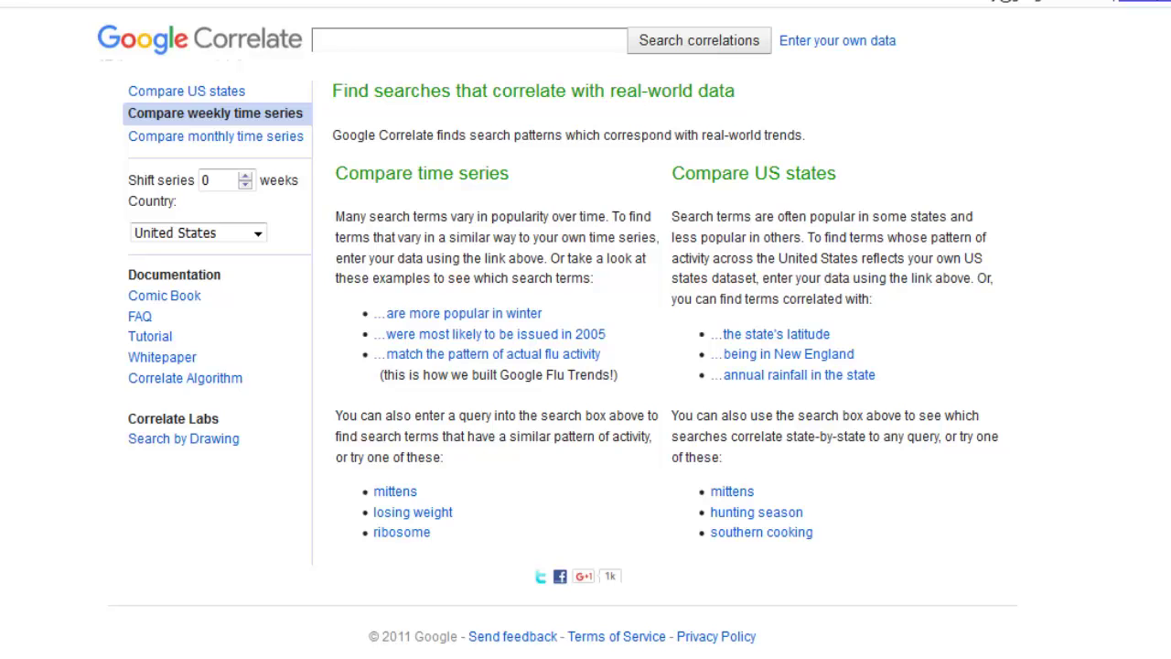
Step: View the FAQ page explaining what Google Correlate does, and return to the home page
right_click(139, 318)
click(473, 23)
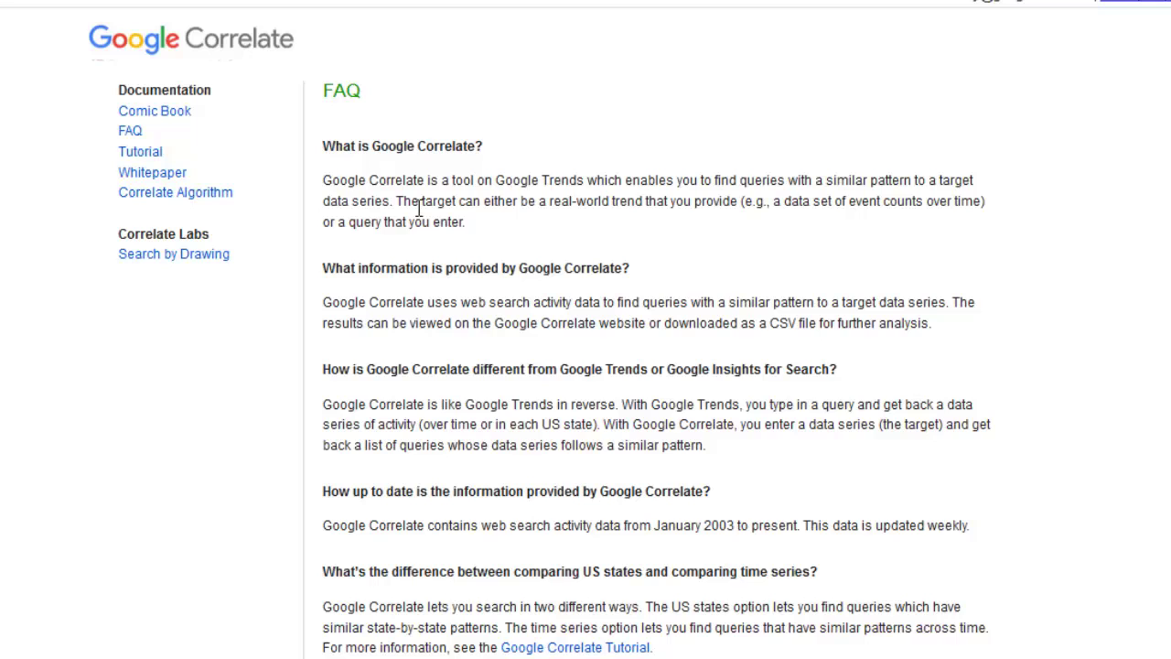
key(alt+Left)
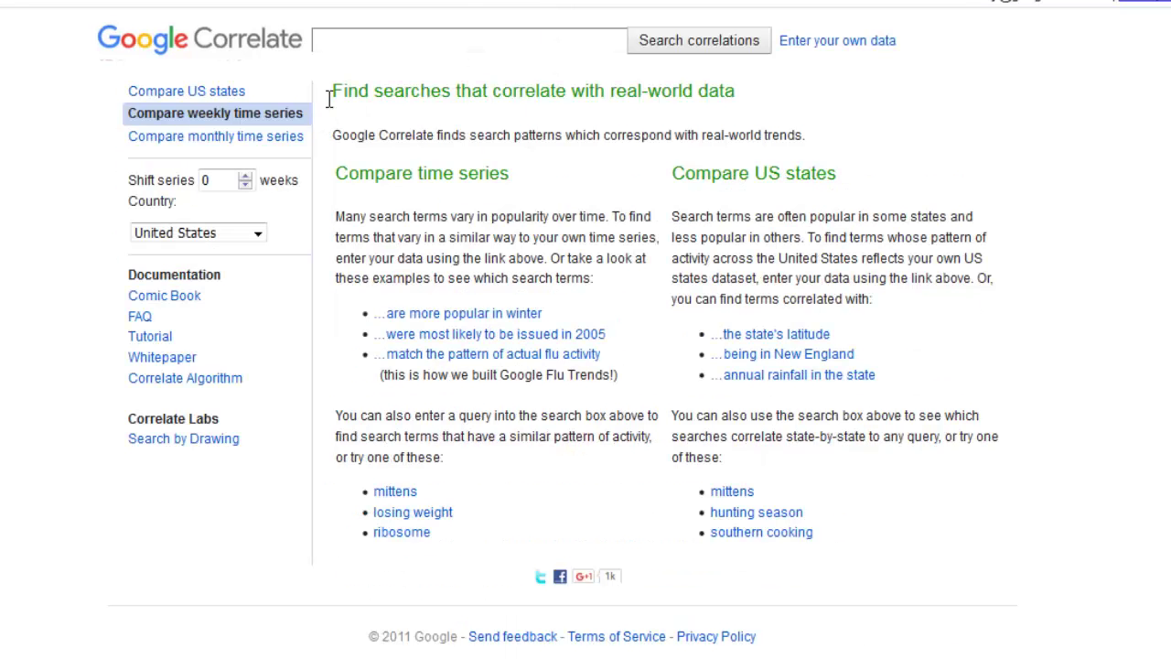
Step: Open the weekly time series correlations for the example query "losing weight" with United States as the country
click(375, 49)
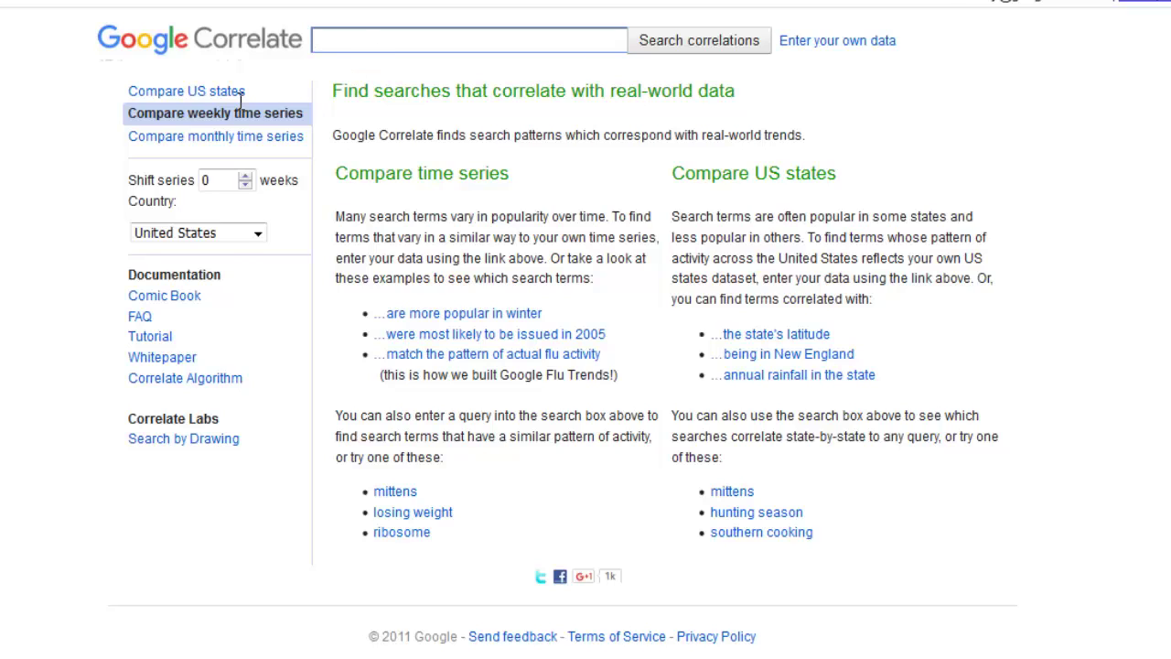
click(222, 236)
click(208, 549)
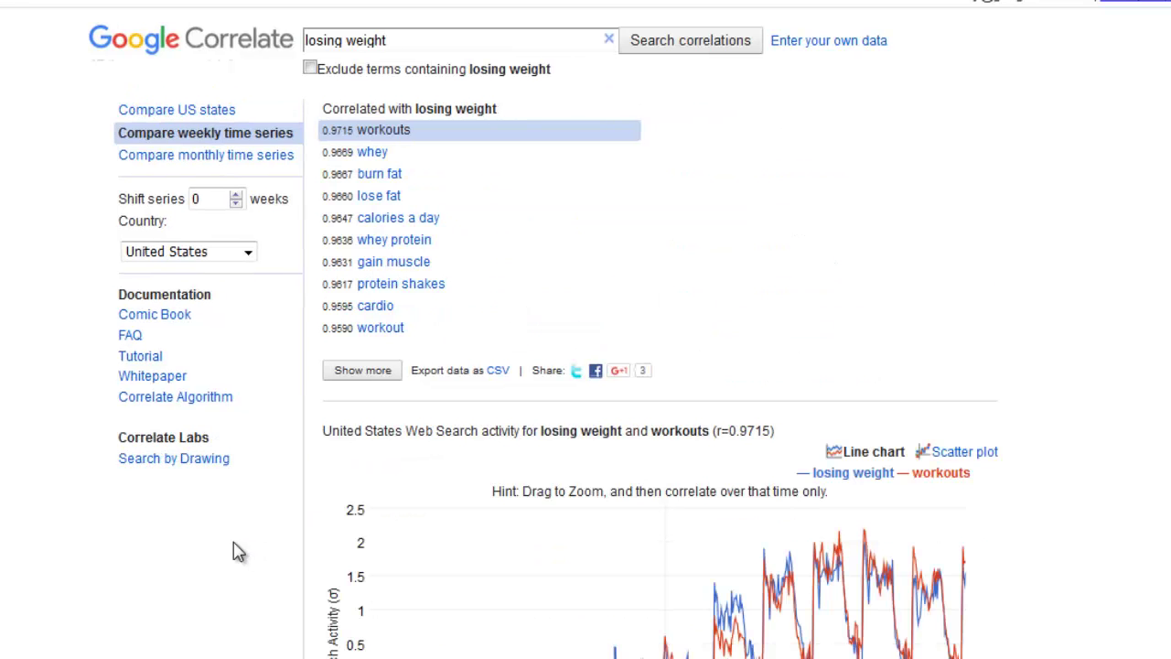
Step: Expand the list of terms correlated with "losing weight" several times and review its entries
click(371, 368)
scroll(364, 594, down, 5)
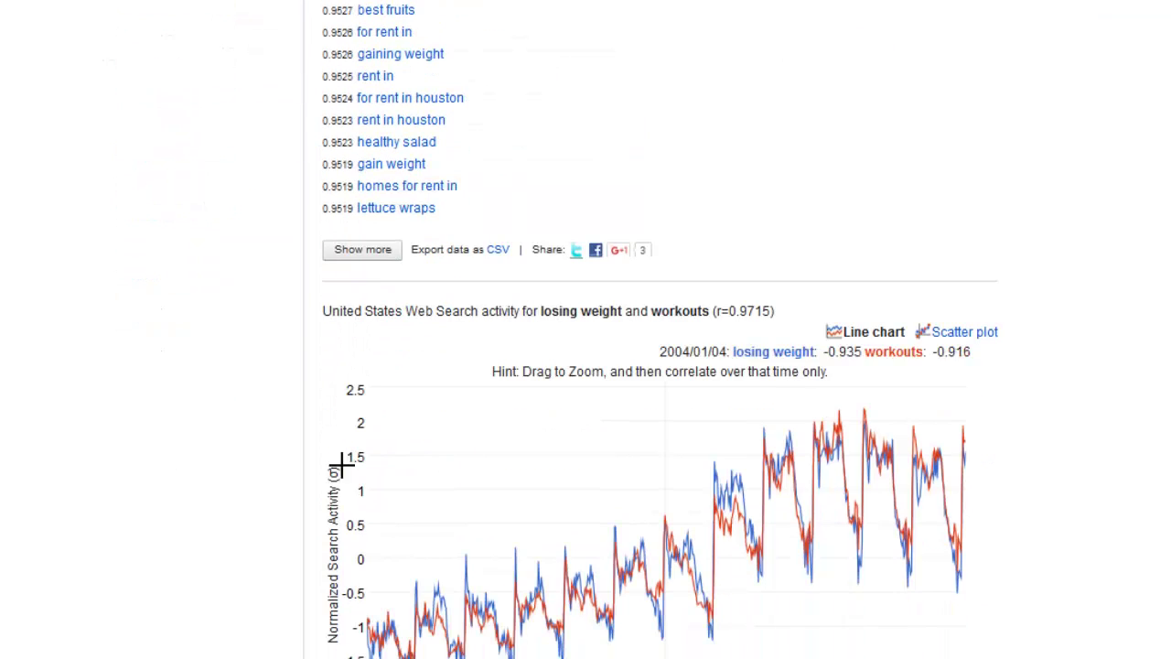
click(357, 249)
click(340, 224)
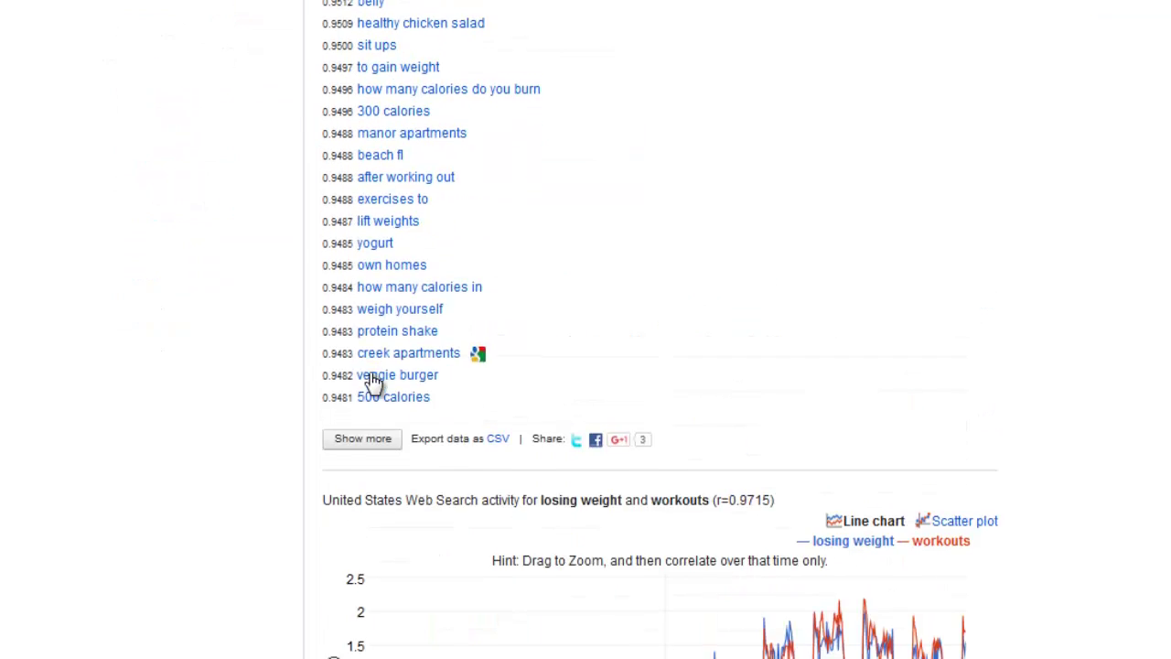
scroll(308, 198, down, 2)
click(344, 221)
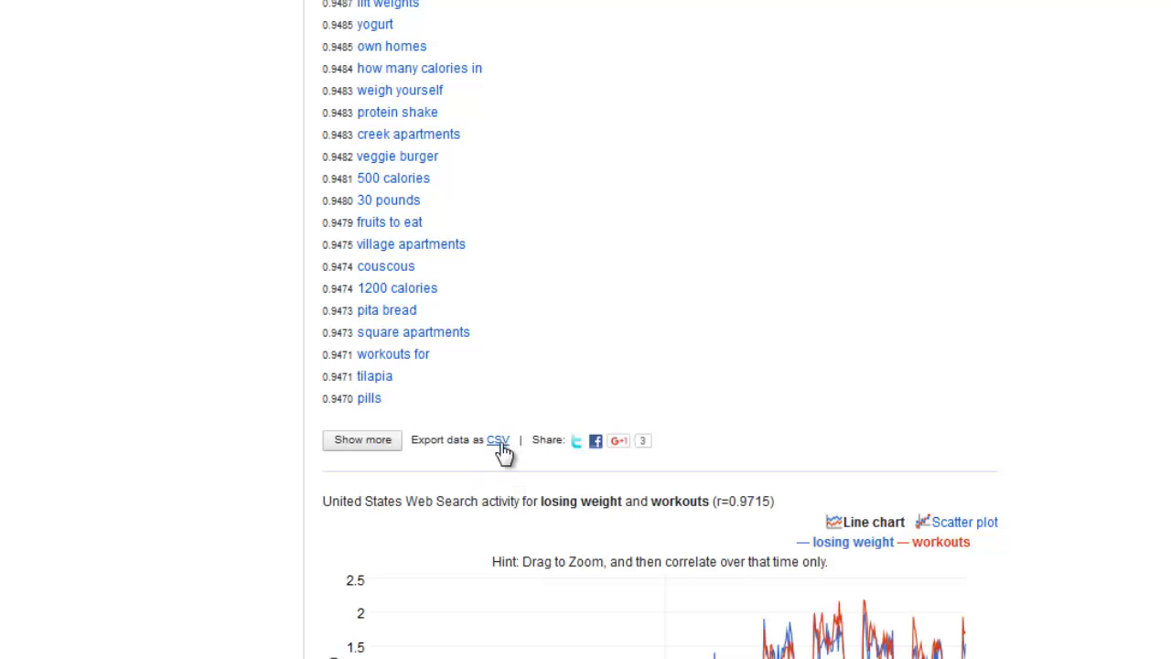
scroll(502, 451, up, 15)
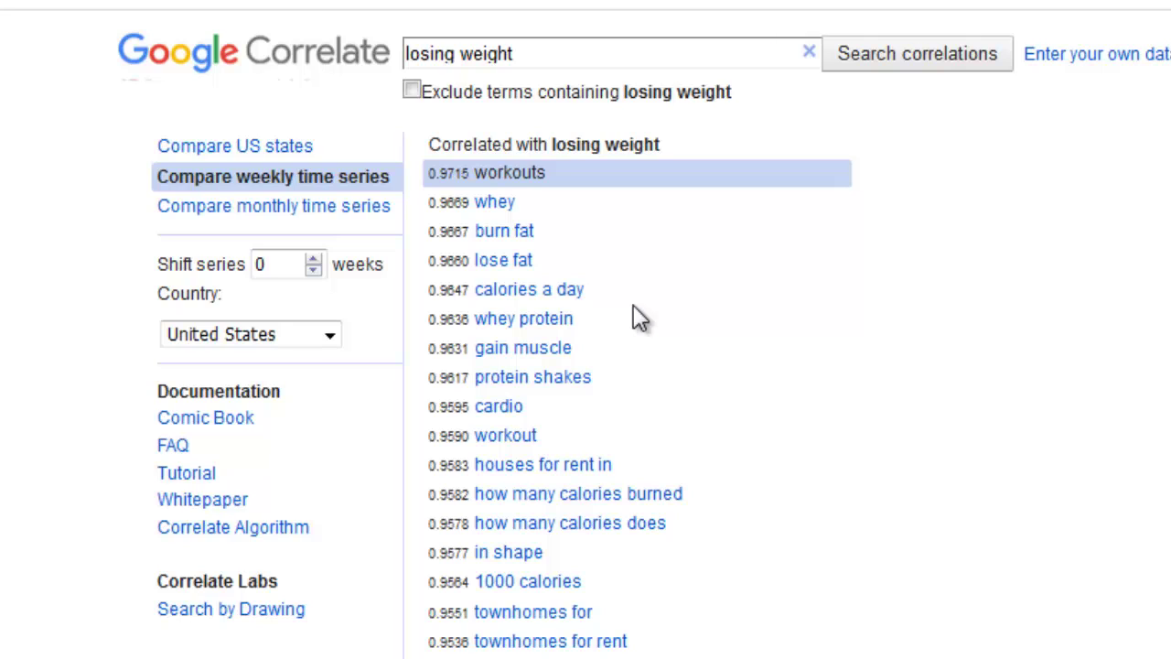
drag(409, 53, 516, 46)
click(515, 47)
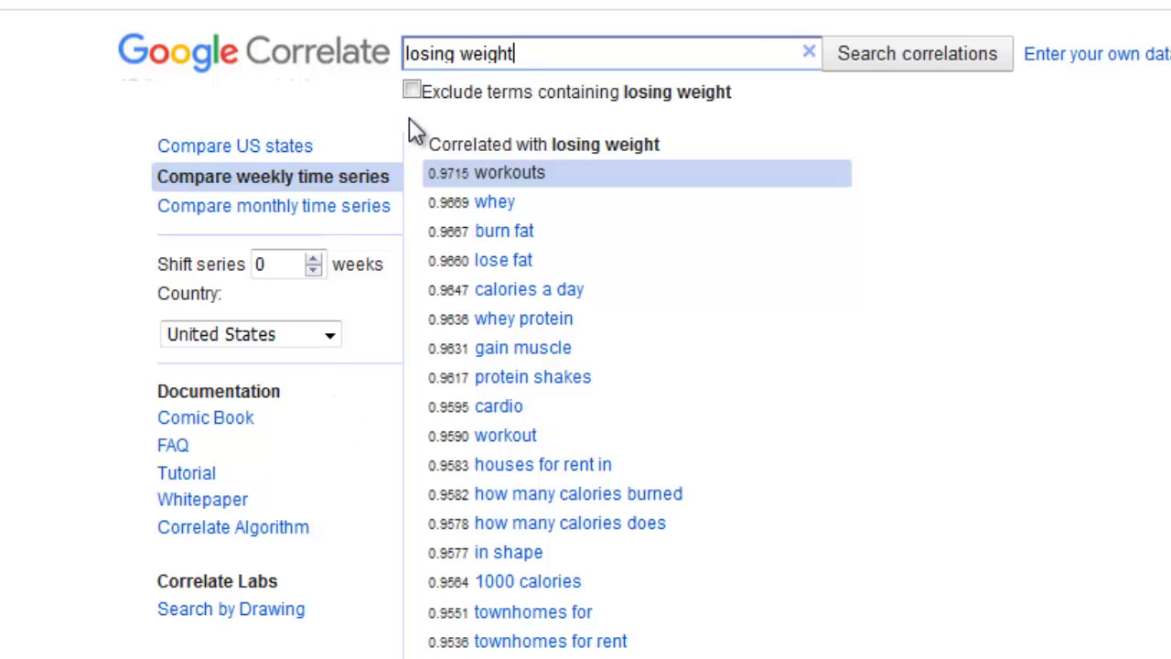
mouse_move(463, 175)
scroll(536, 305, down, 3)
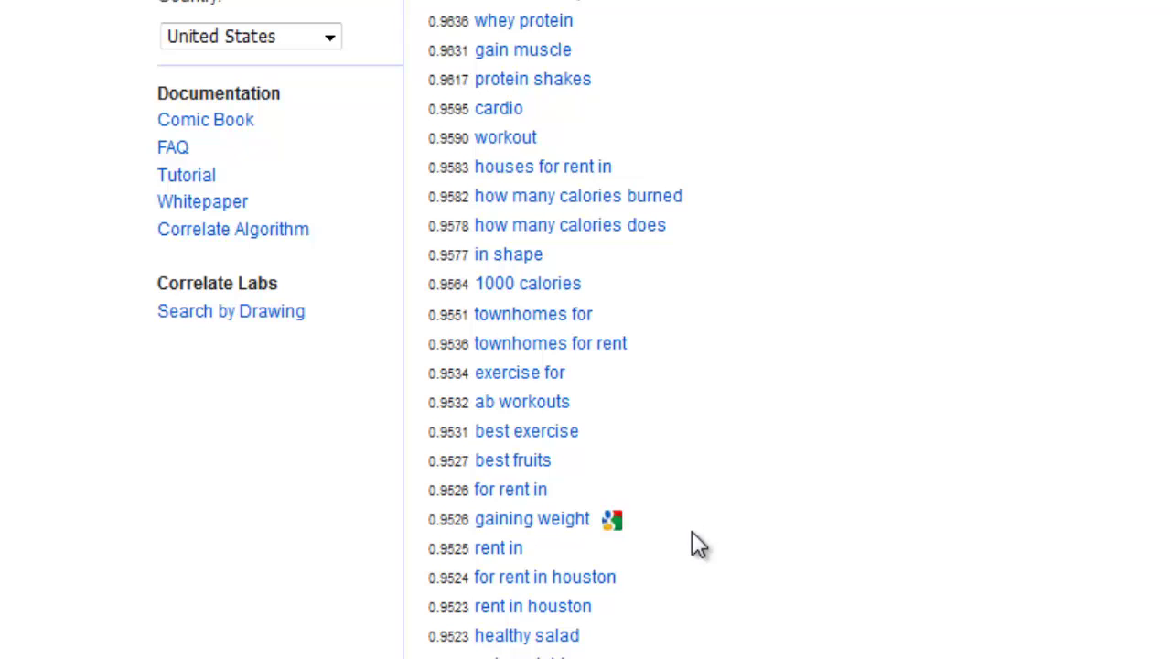
scroll(674, 555, up, 3)
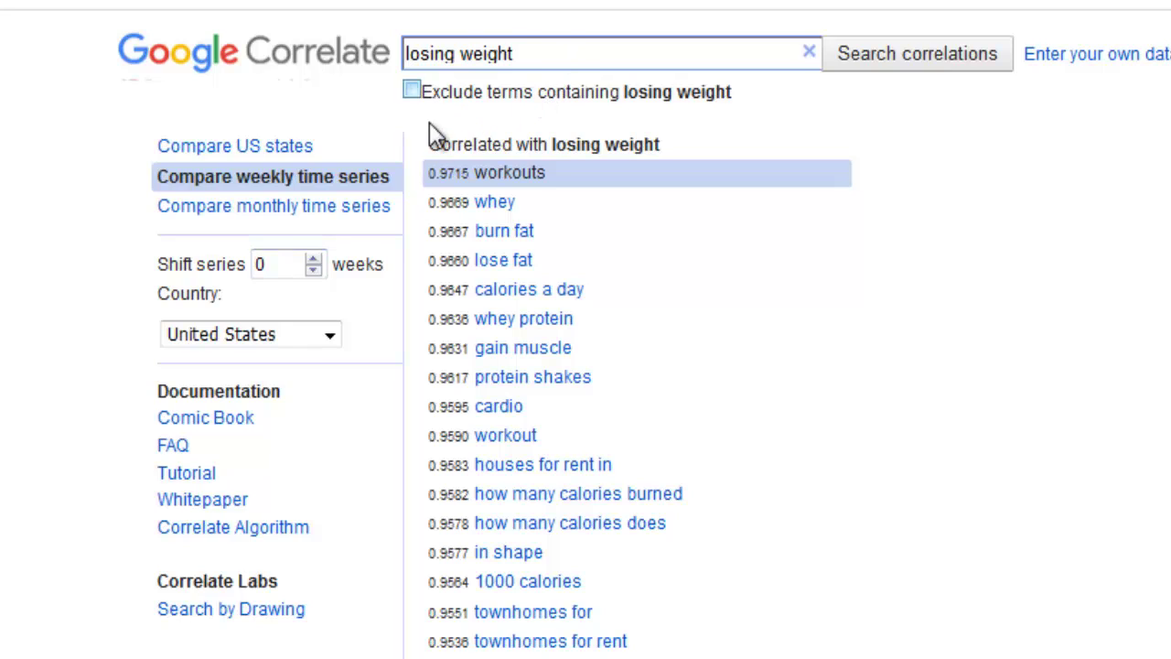
Step: Shift the "losing weight" series by -4 weeks and refresh the correlations
drag(269, 265, 209, 283)
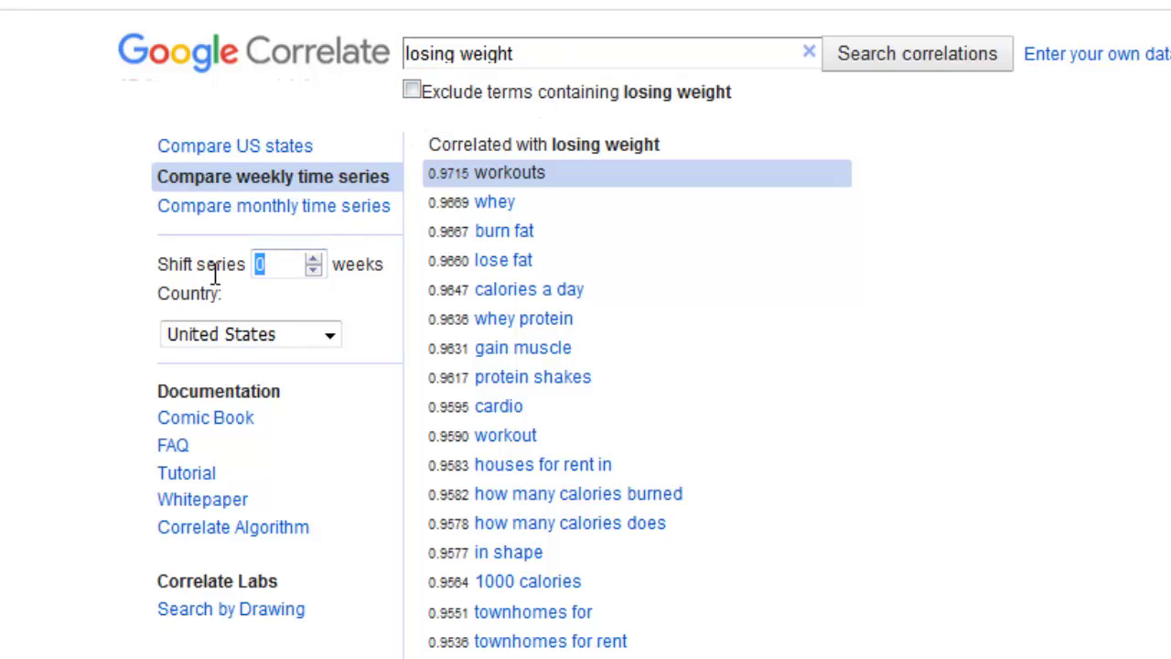
text(-4)
key(Return)
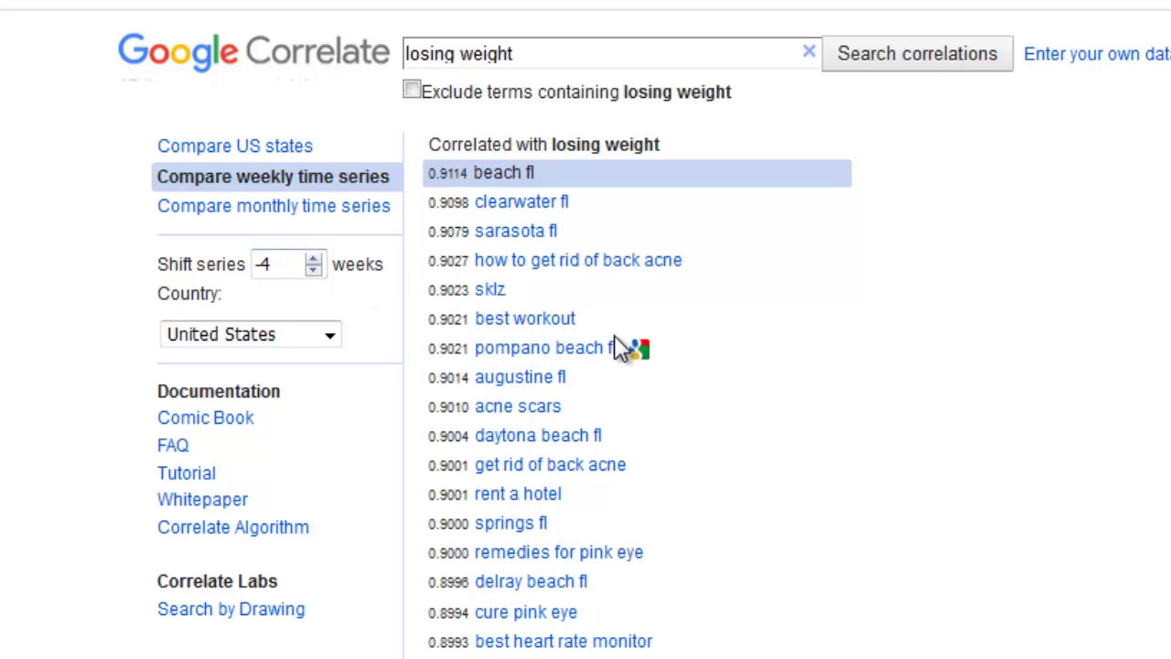
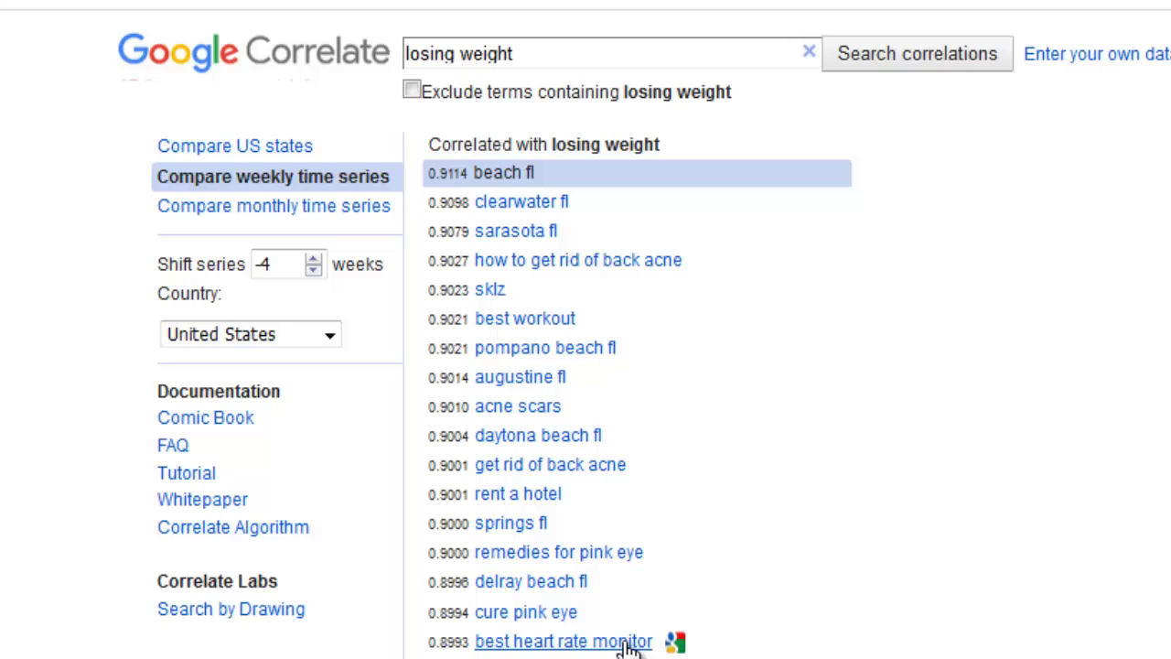
Step: Examine the full list of terms that correlate with "losing weight" under the -4 week shift
scroll(628, 645, down, 3)
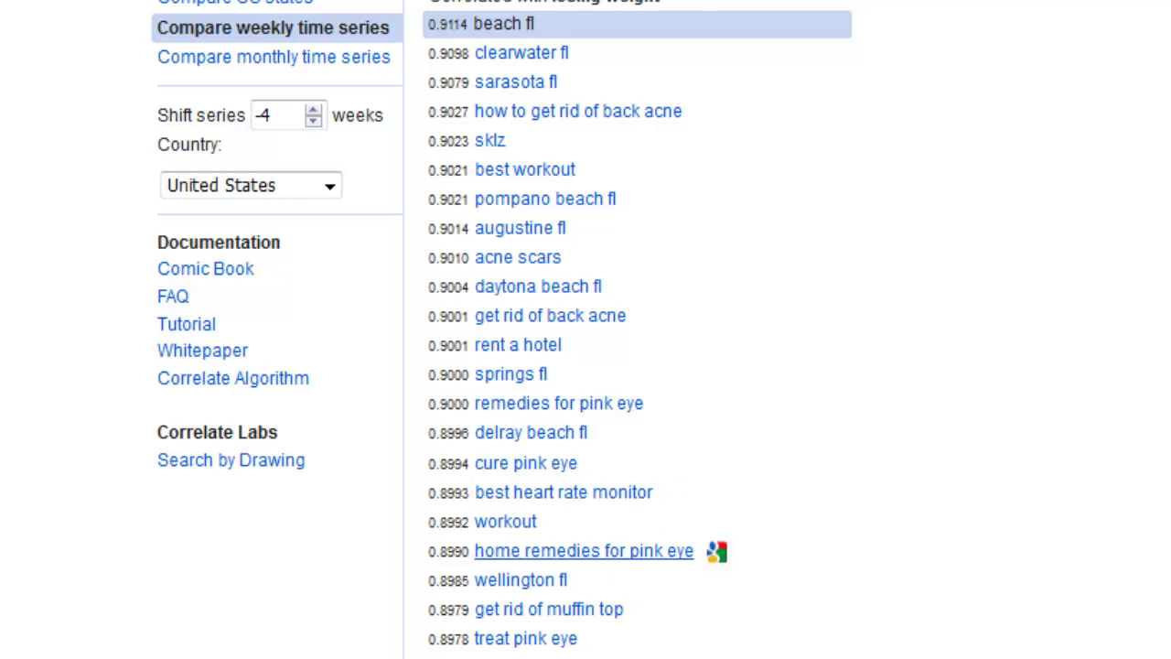
scroll(700, 650, up, 2)
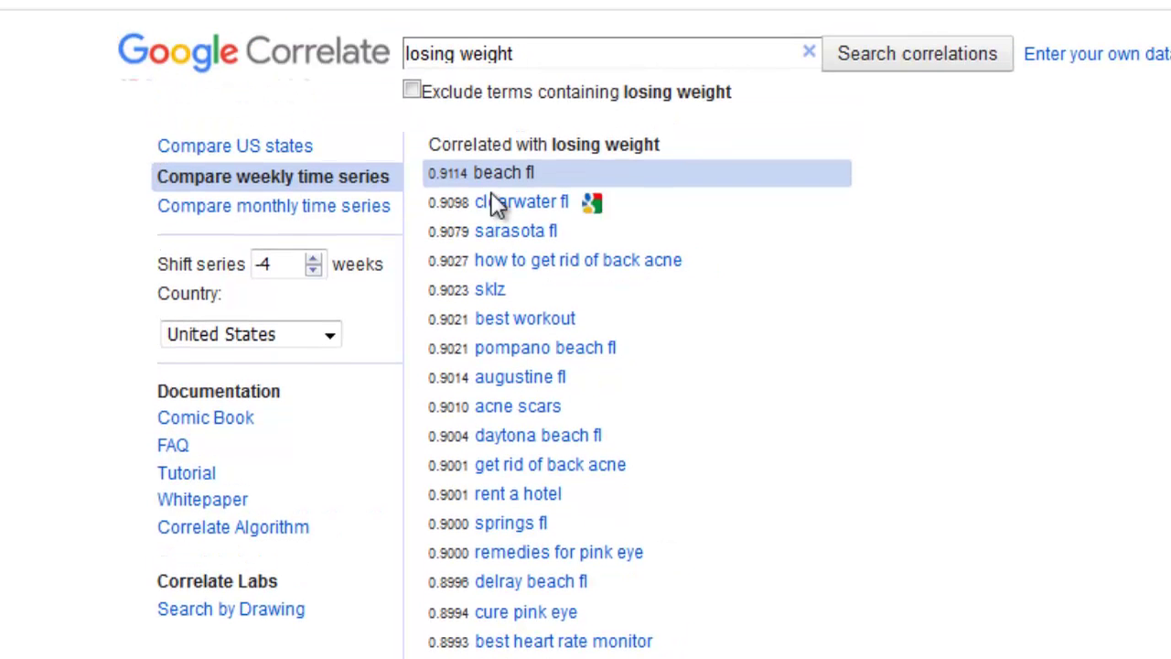
scroll(490, 191, down, 6)
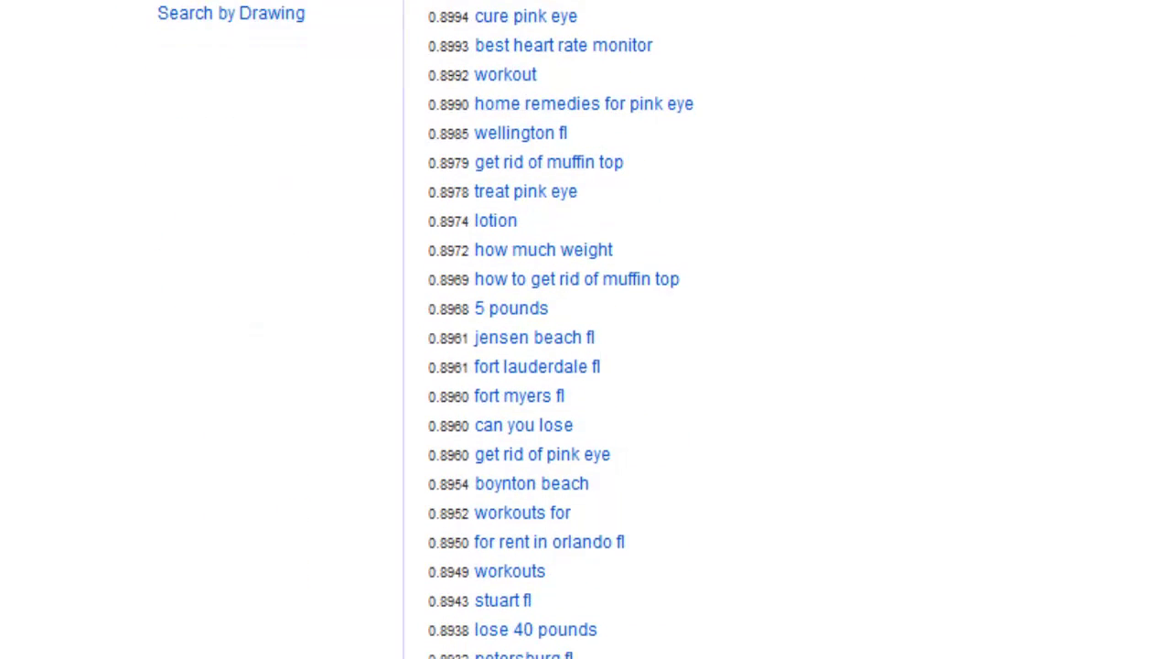
scroll(562, 329, down, 2)
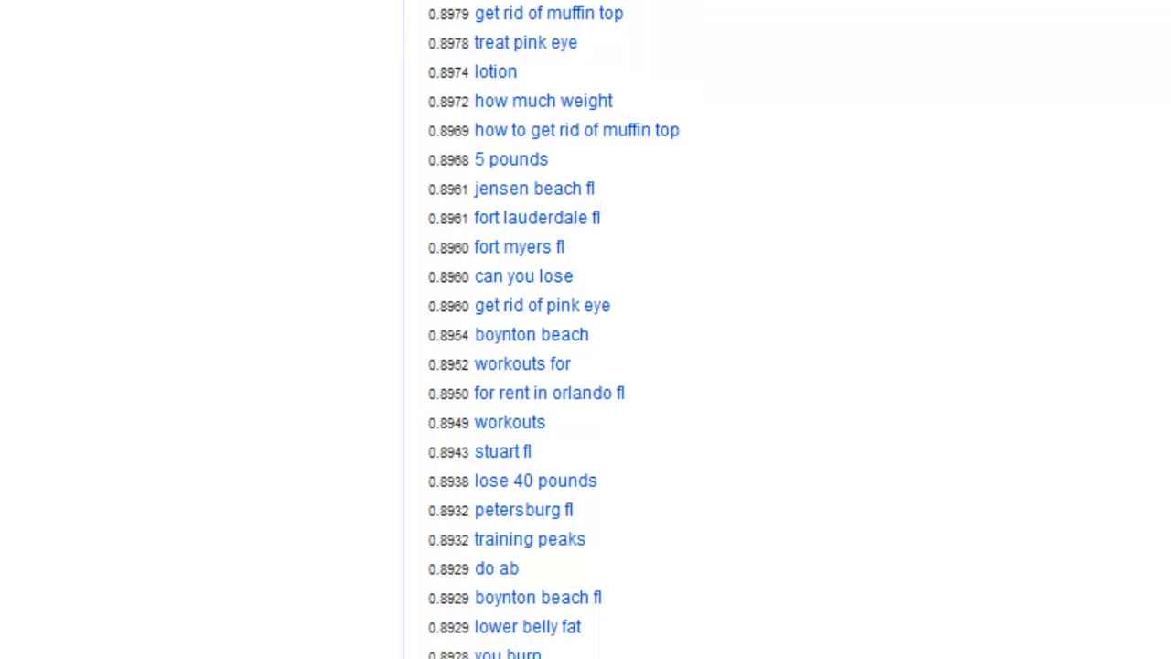
scroll(549, 329, down, 3)
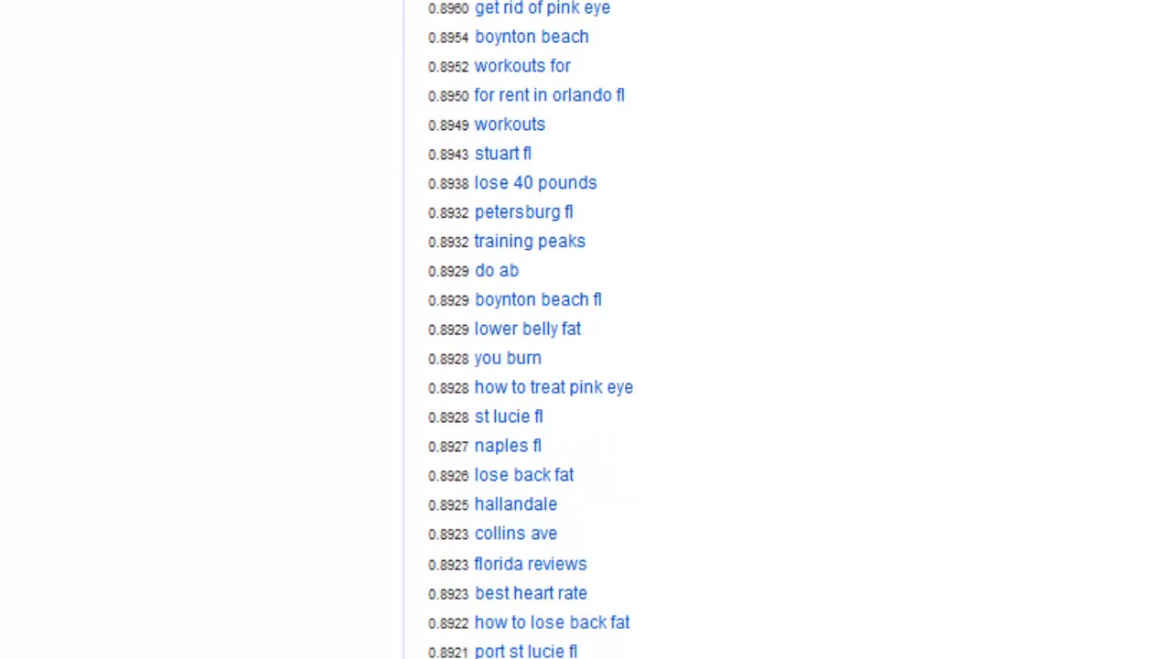
scroll(549, 329, down, 2)
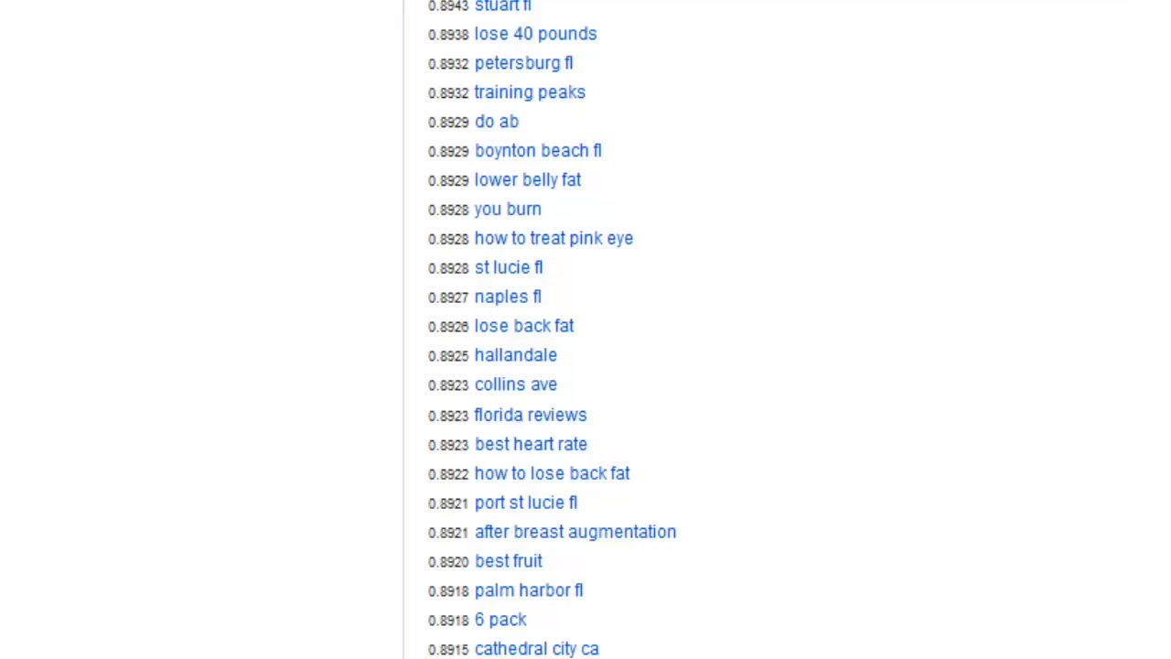
scroll(586, 329, down, 8)
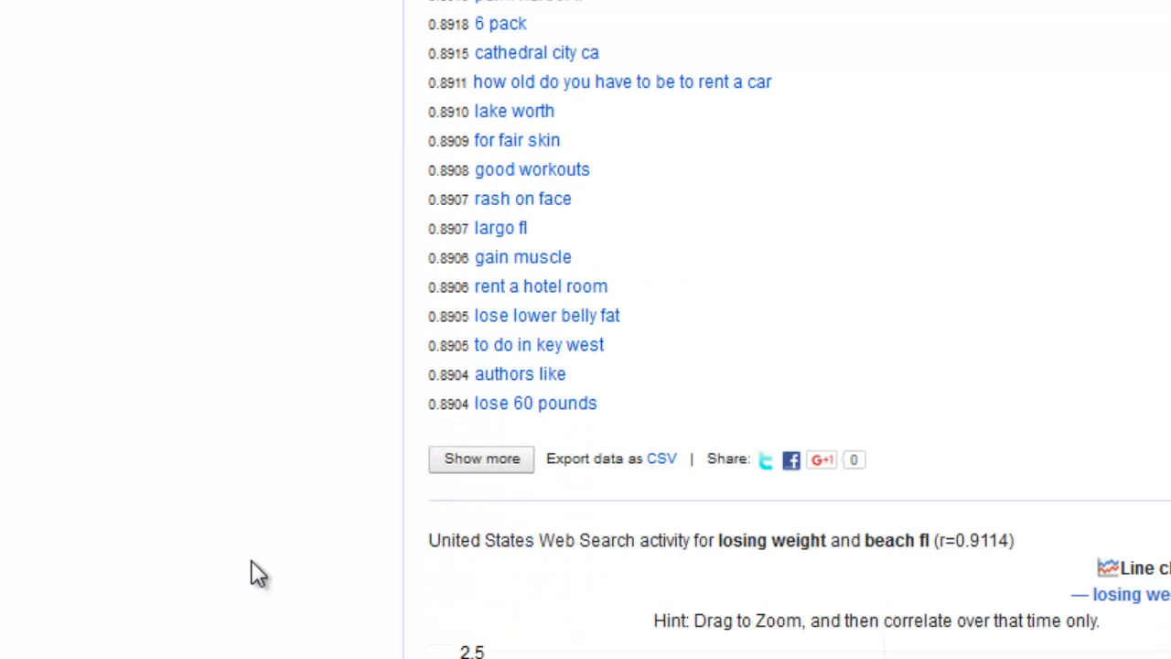
scroll(585, 330, up, 8)
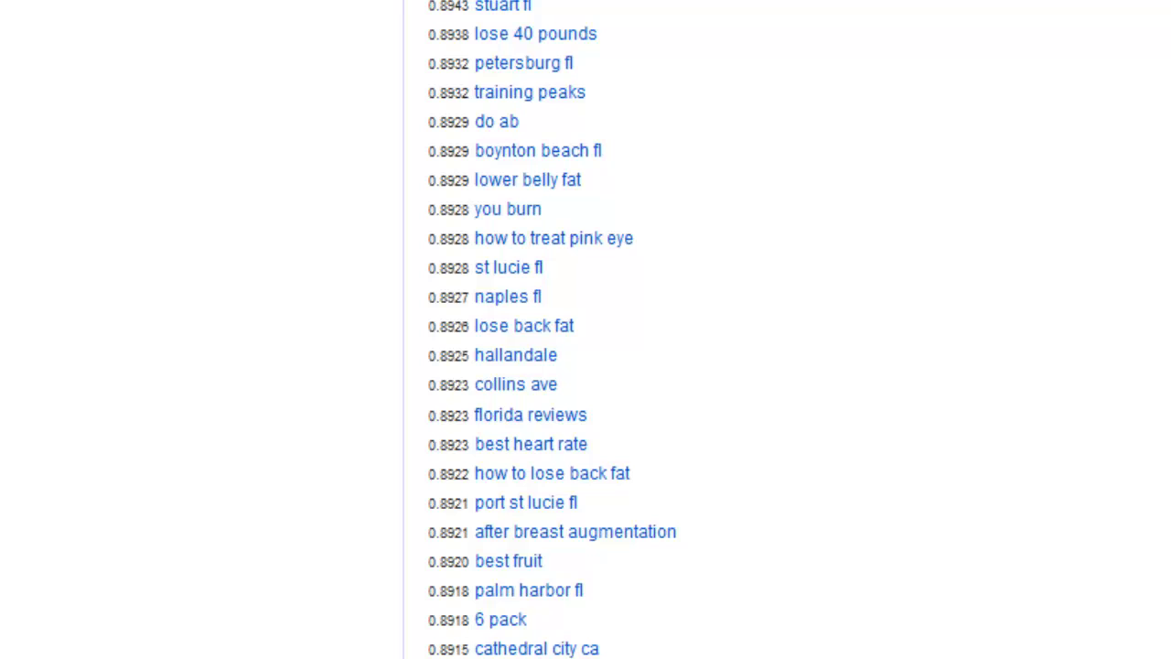
scroll(86, 405, up, 15)
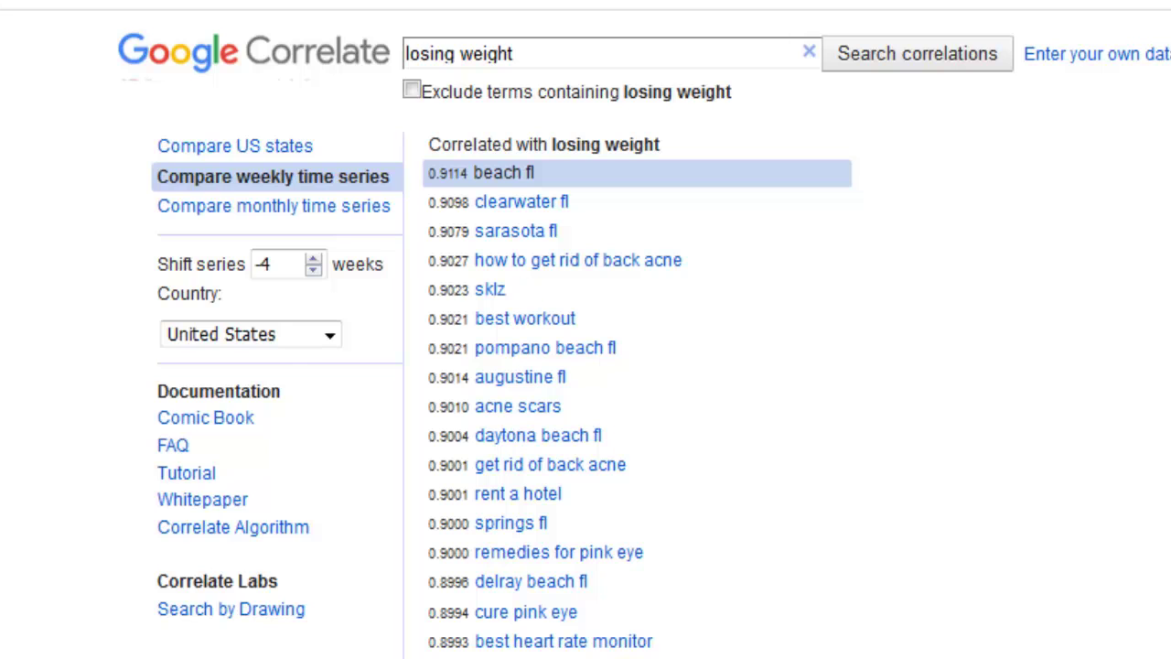
scroll(585, 366, down, 3)
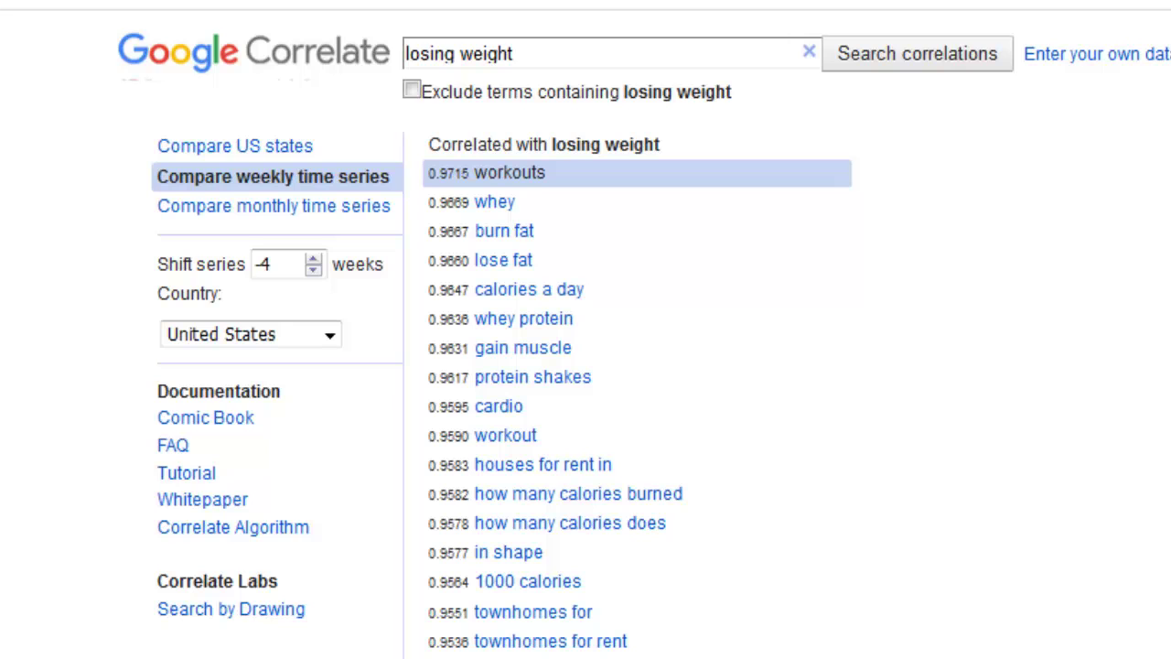
Step: Return to the Google Correlate home page and open the time series example for "mittens"
click(151, 62)
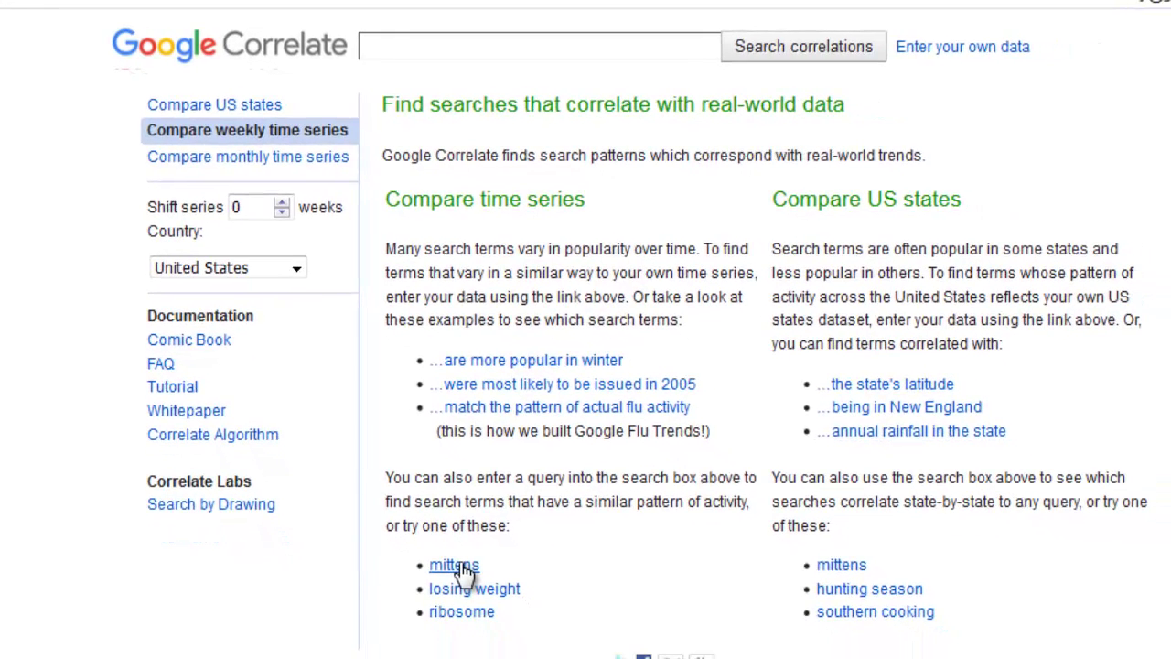
click(463, 568)
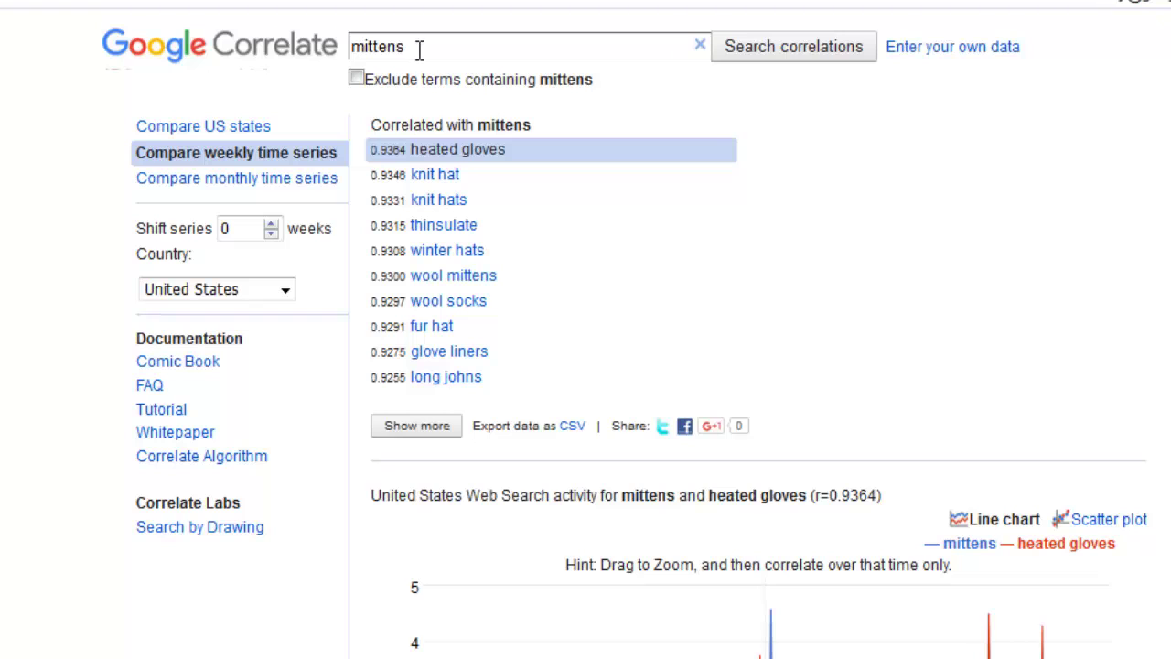
Step: Expand the list of terms correlated with "mittens" and choose "ear warmers" as the term to compare
click(437, 443)
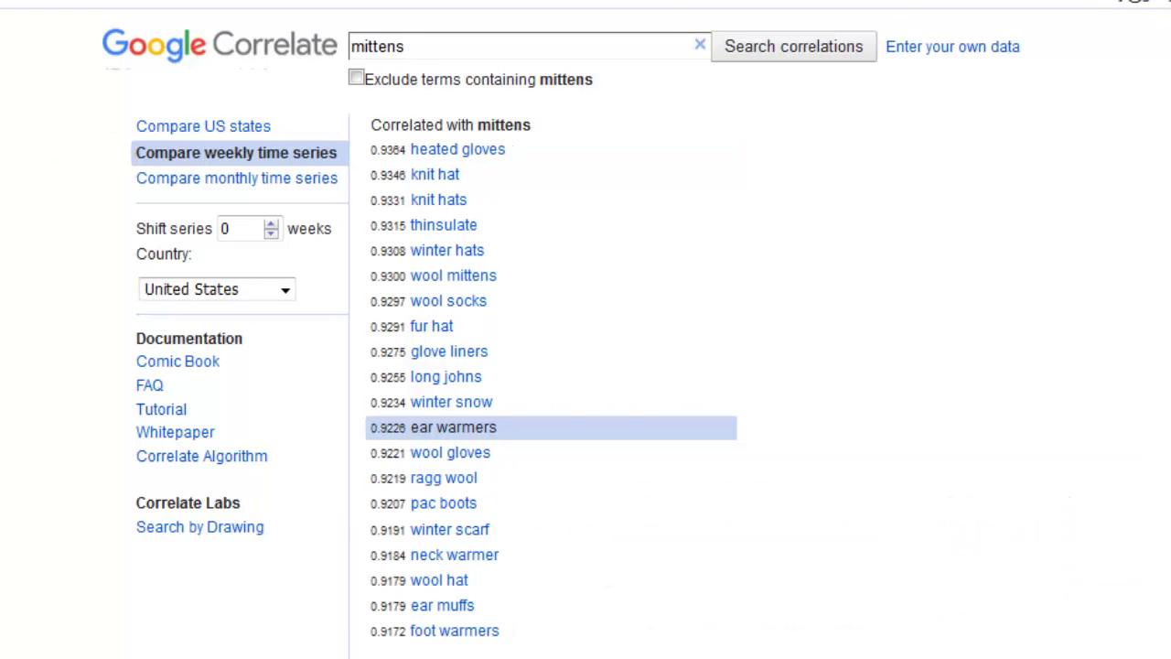
scroll(549, 428, down, 3)
scroll(421, 425, down, 2)
click(418, 415)
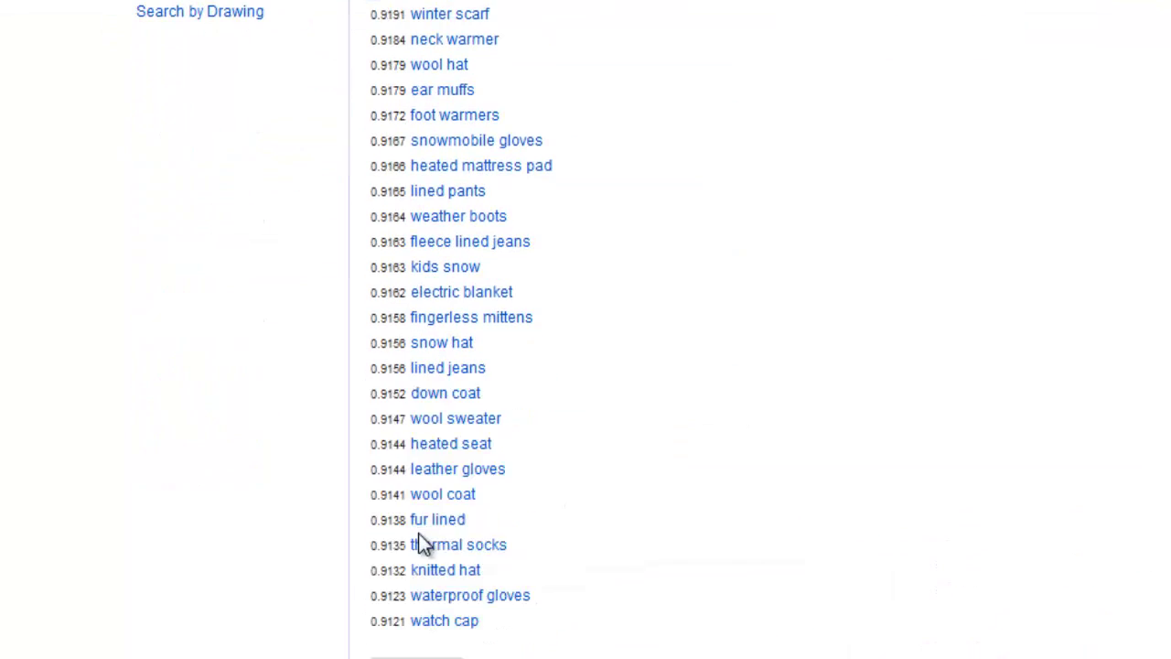
scroll(418, 540, up, 5)
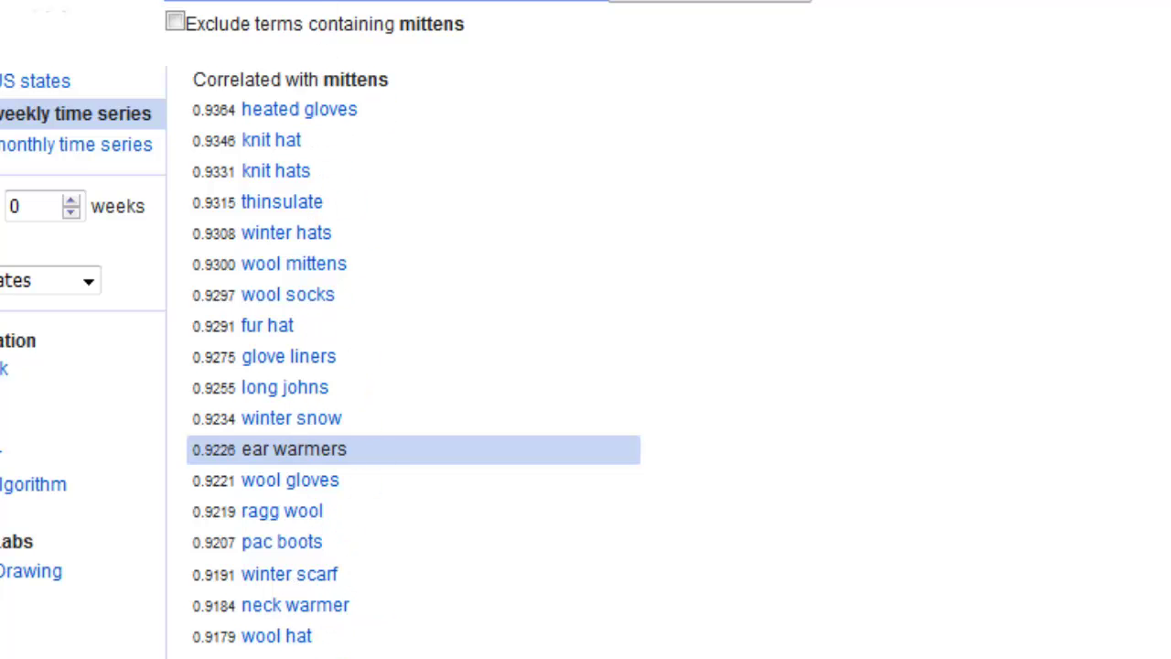
Step: Zoom the mittens and ear warmers line chart to the period from about 2009/06/21 to 2010/07/11
scroll(458, 302, down, 10)
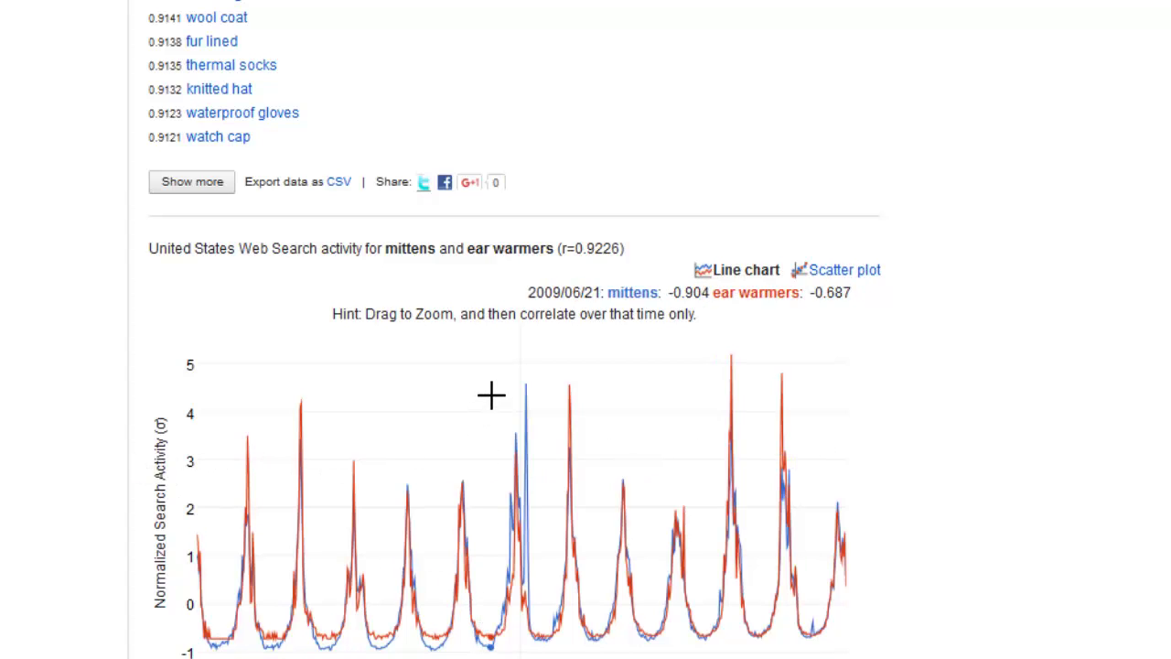
drag(492, 395, 549, 386)
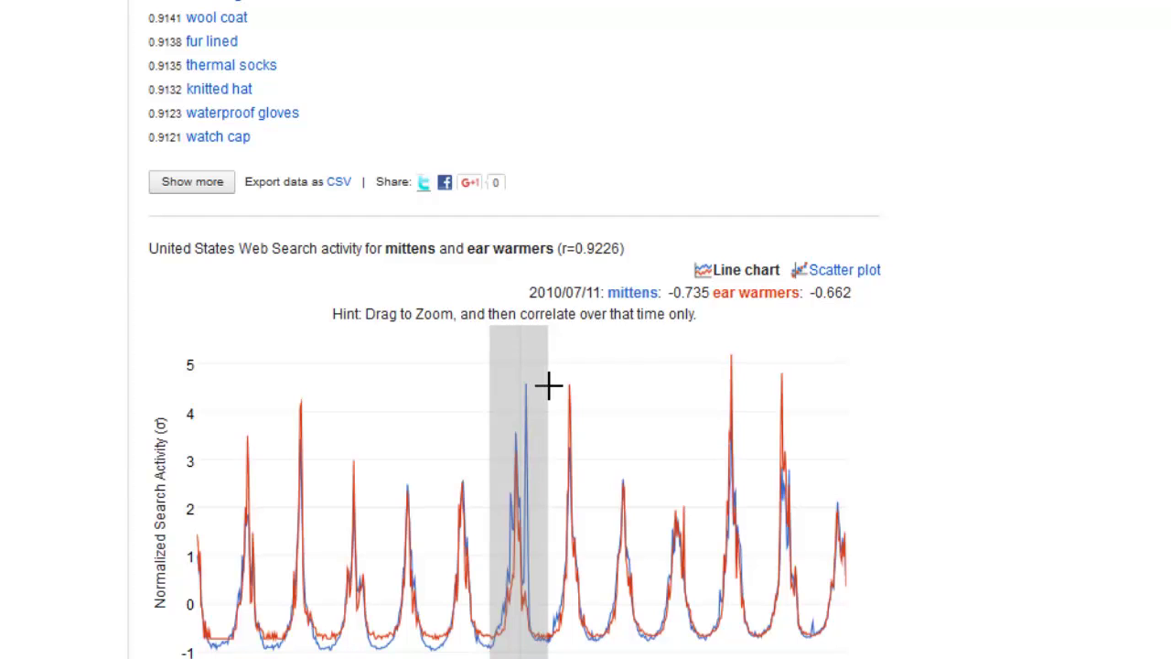
drag(549, 386, 549, 385)
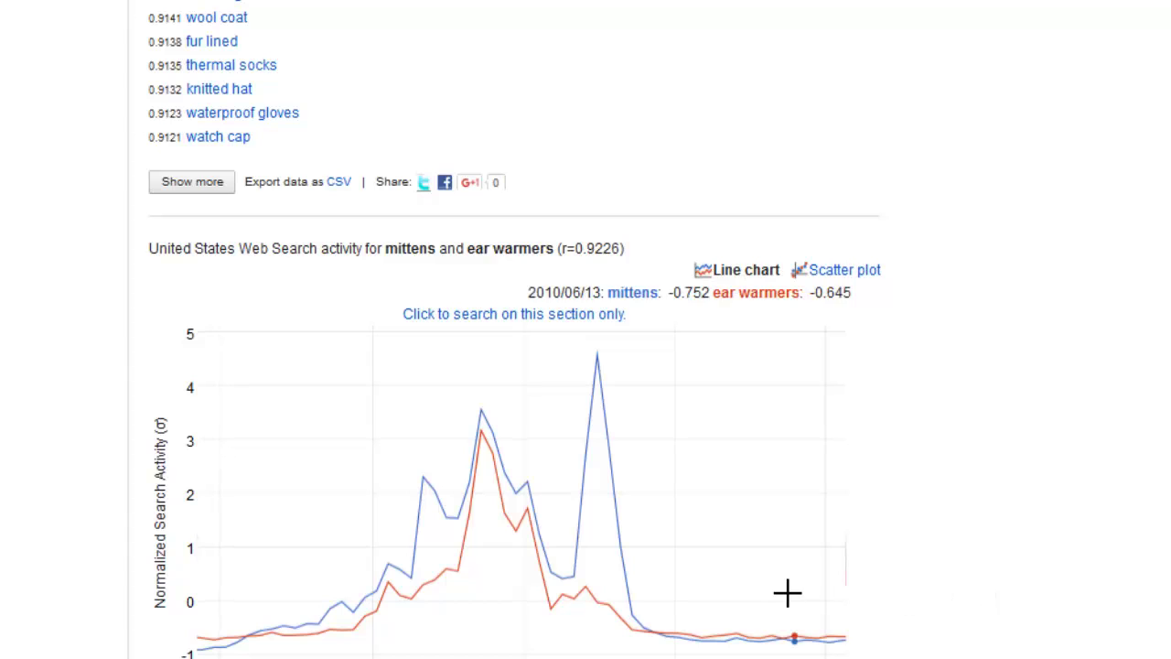
Step: Shift the weekly "mittens" series by -4 weeks and rerun the correlation to list the time-shifted terms
scroll(471, 439, up, 3)
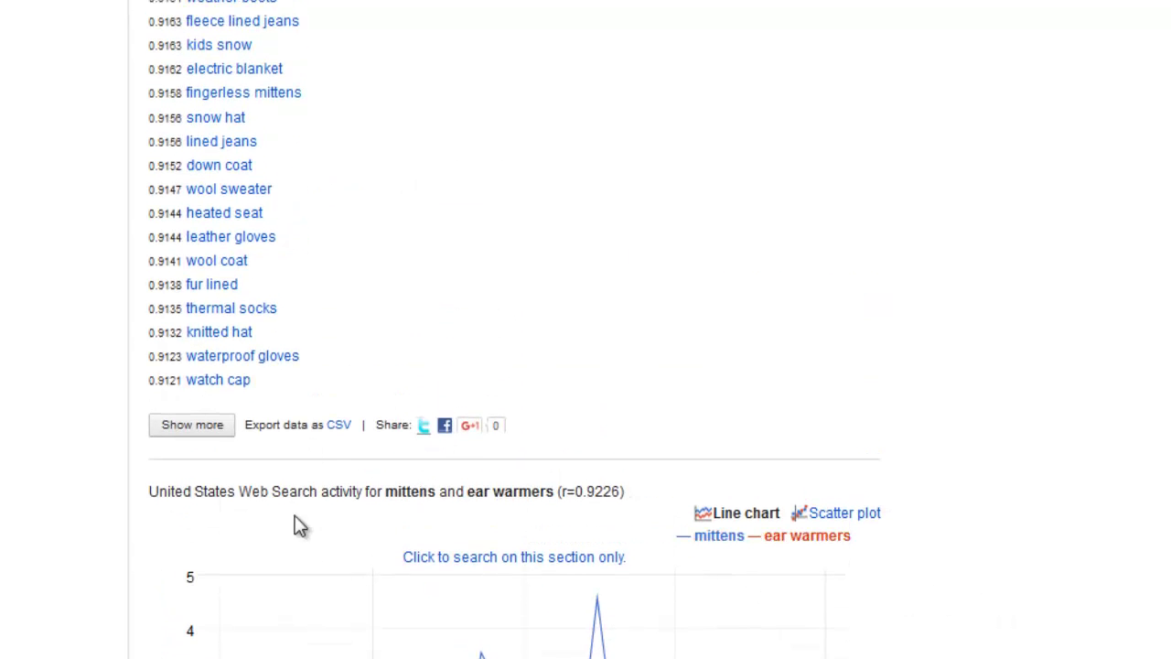
scroll(407, 585, up, 6)
scroll(404, 579, up, 1)
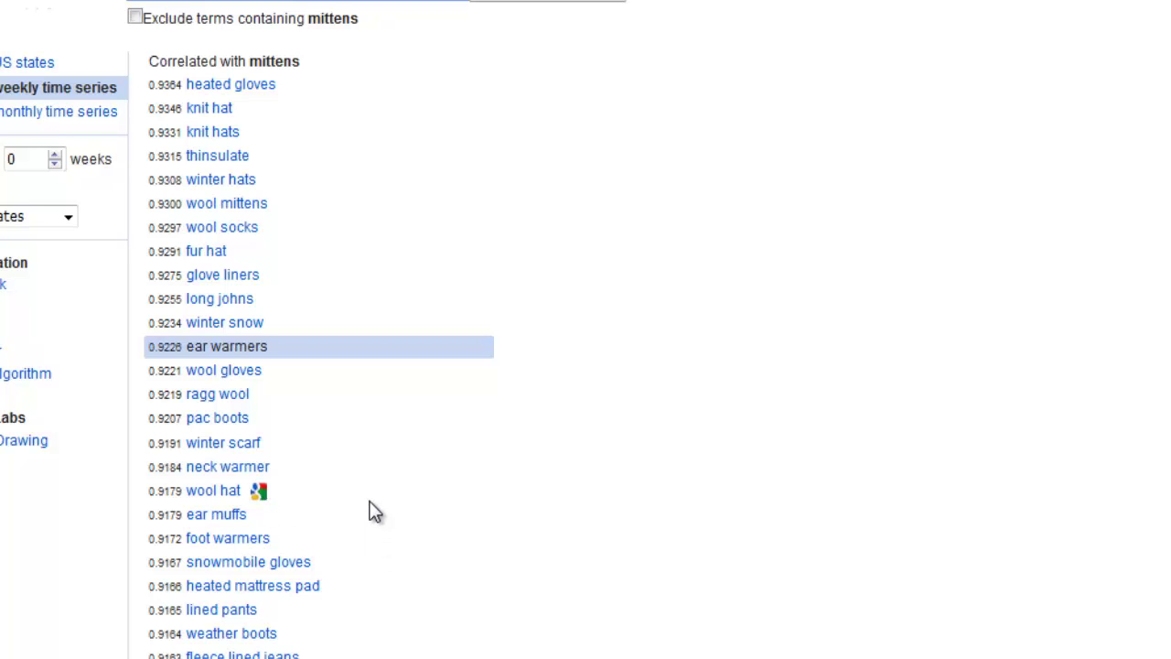
click(27, 159)
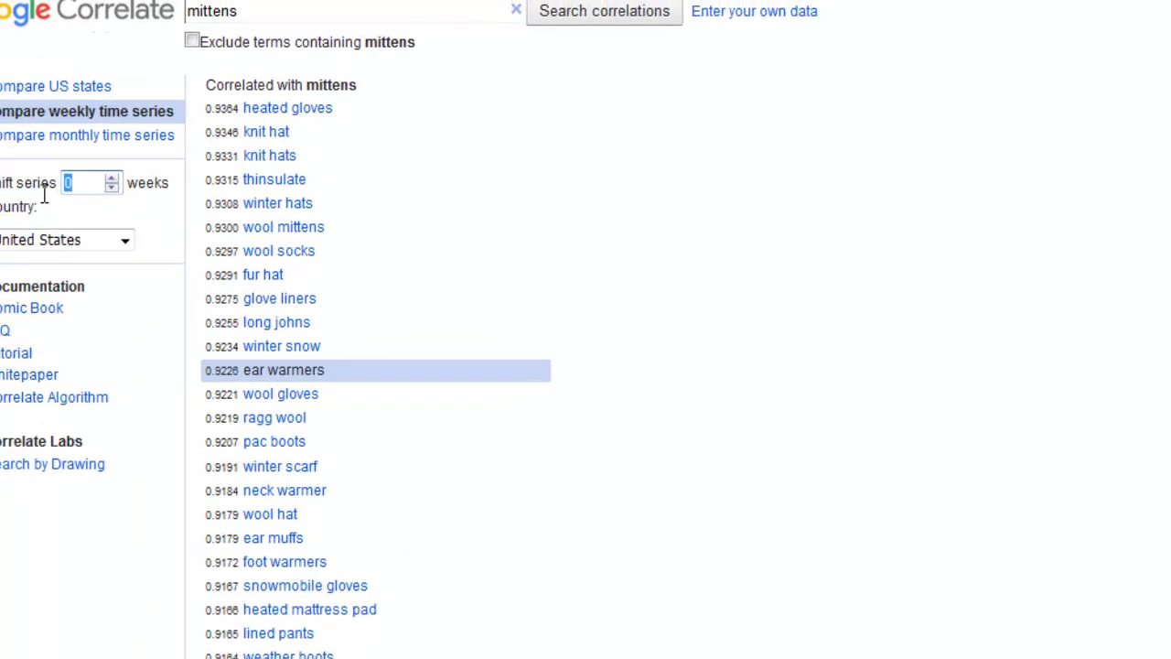
text(-4)
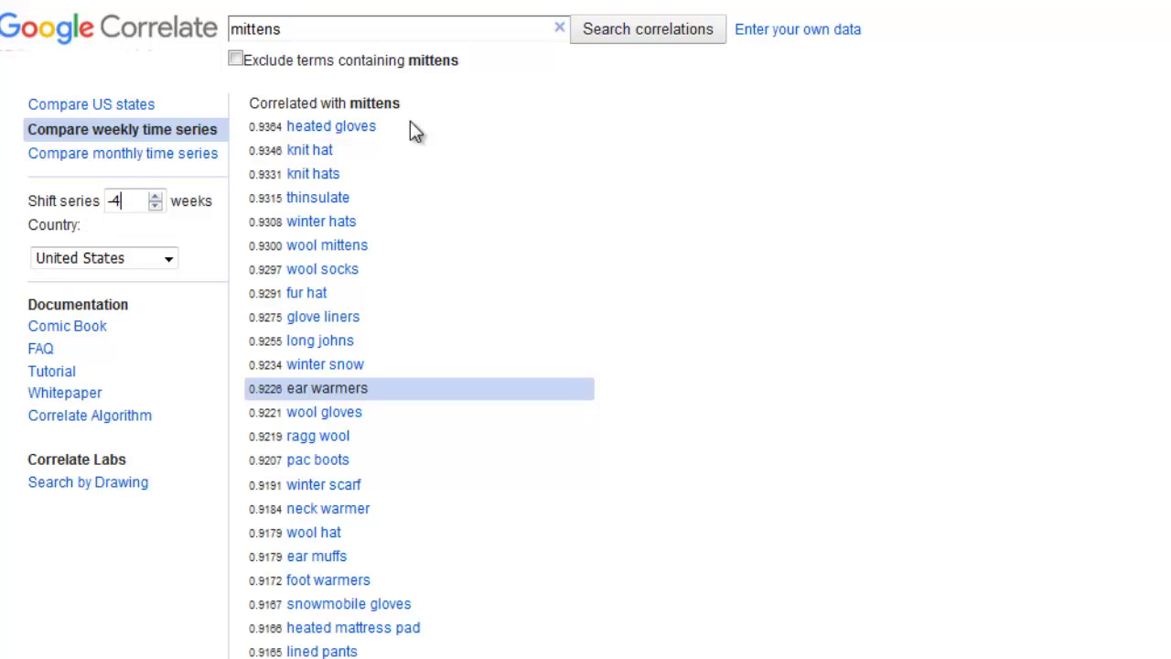
key(Return)
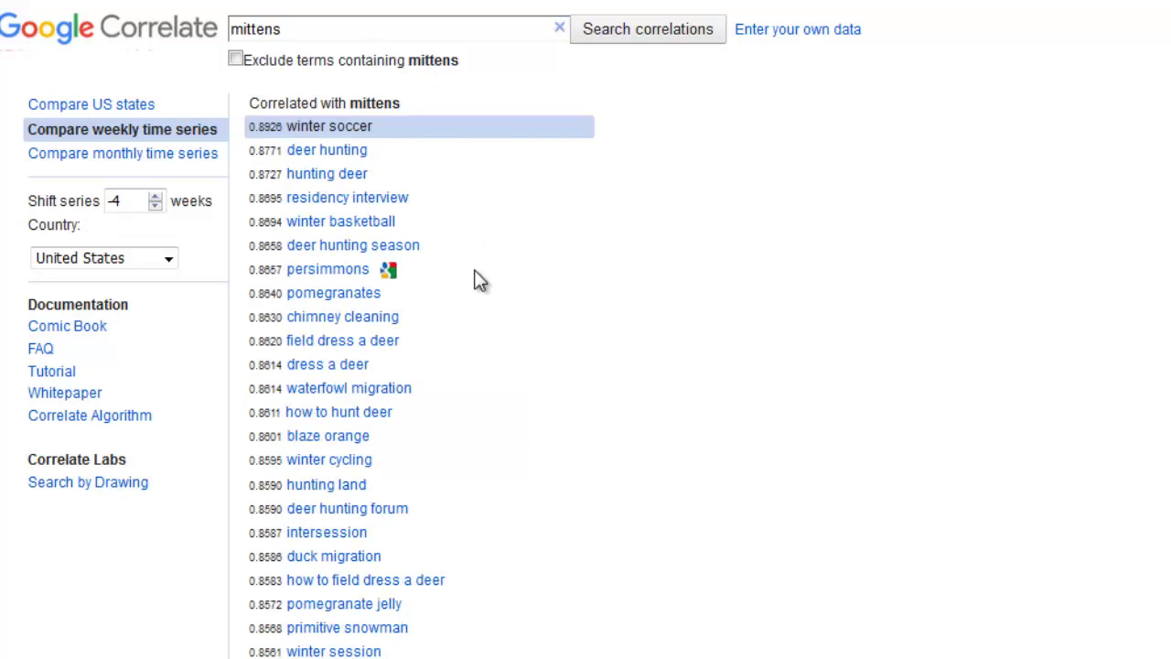
mouse_move(342, 126)
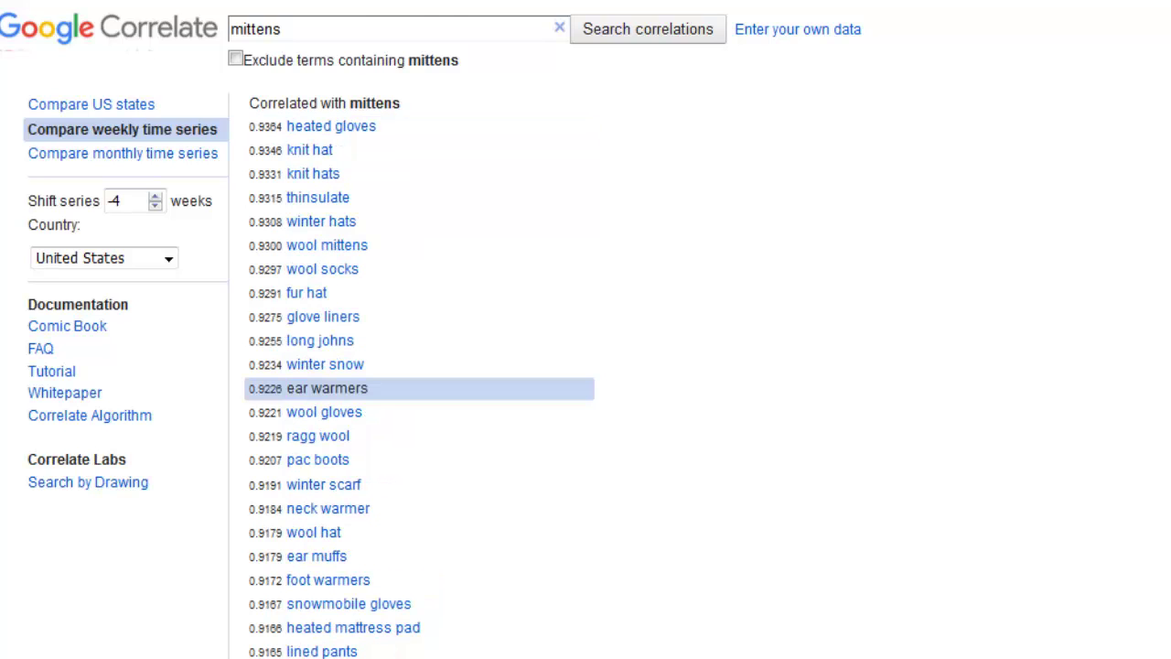
Step: Return to the Google Correlate home page and open the US states example for "hunting season"
scroll(585, 329, down, 5)
scroll(421, 388, up, 5)
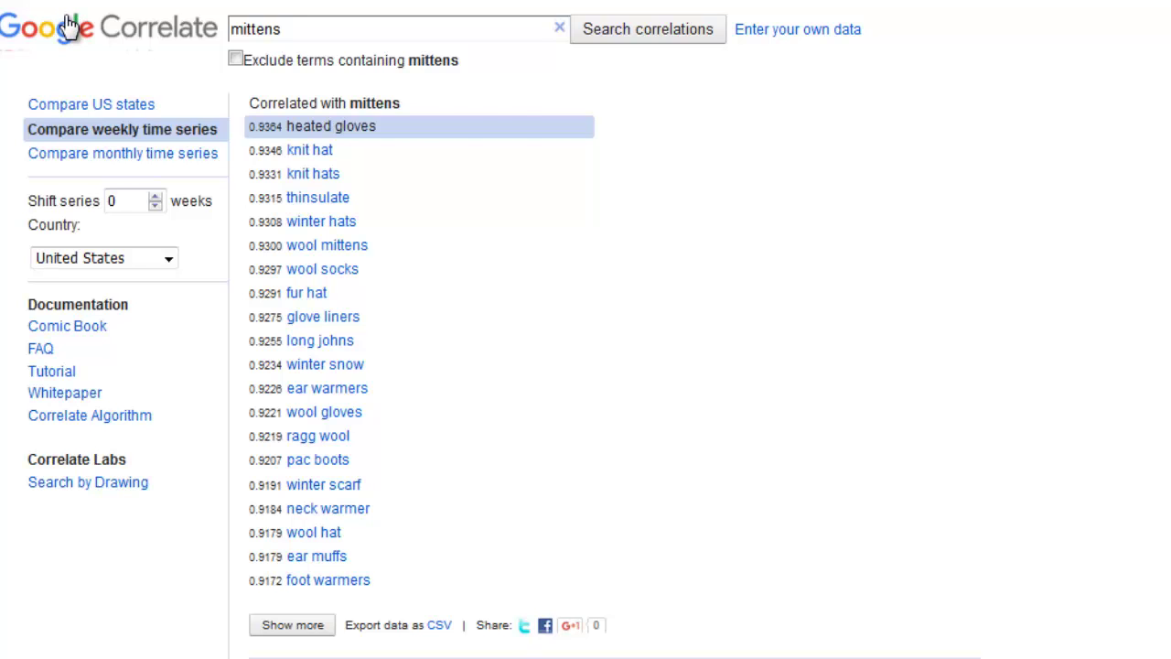
click(69, 27)
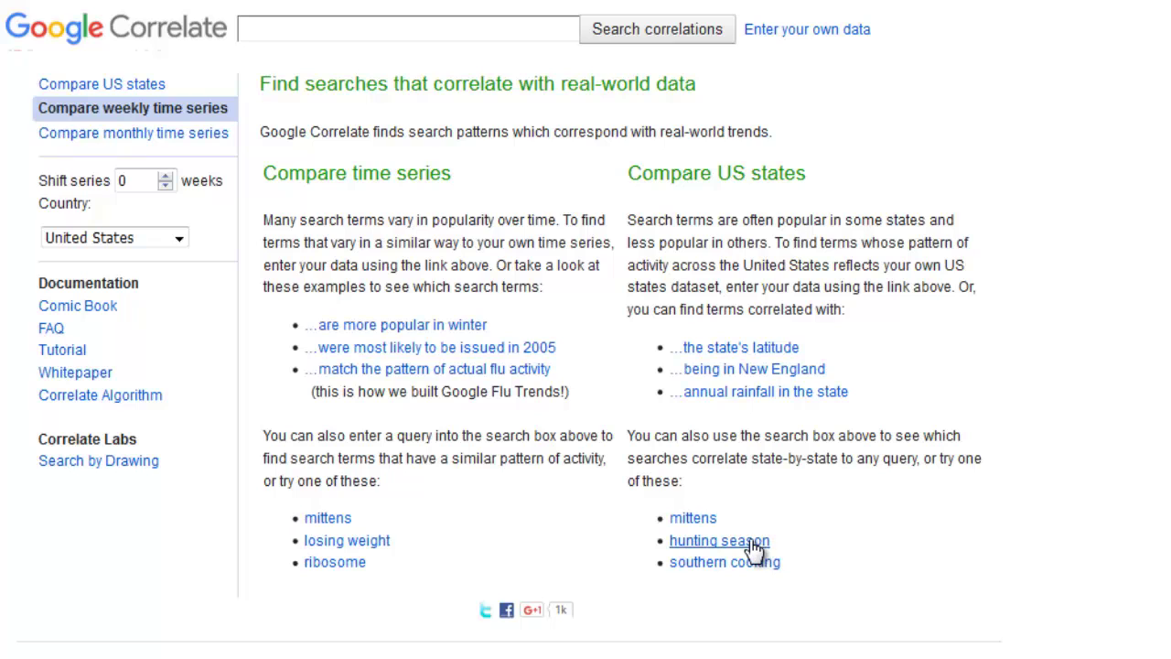
click(723, 543)
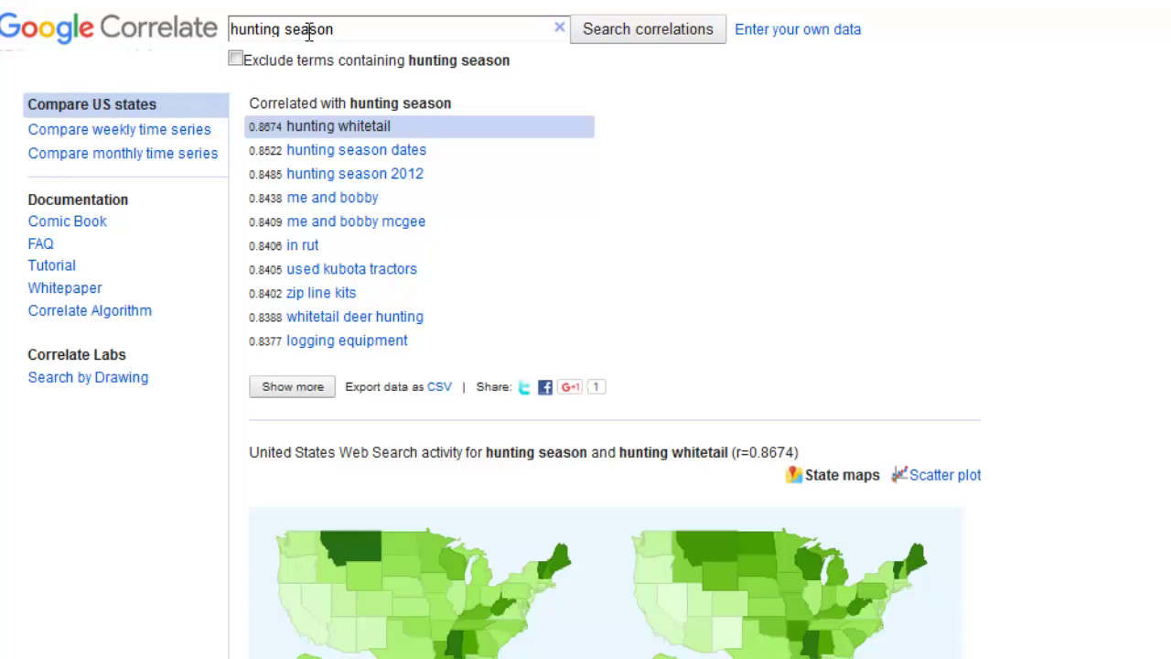
Step: Expand the list of terms correlated with "hunting season" until the additional results are loaded
click(338, 29)
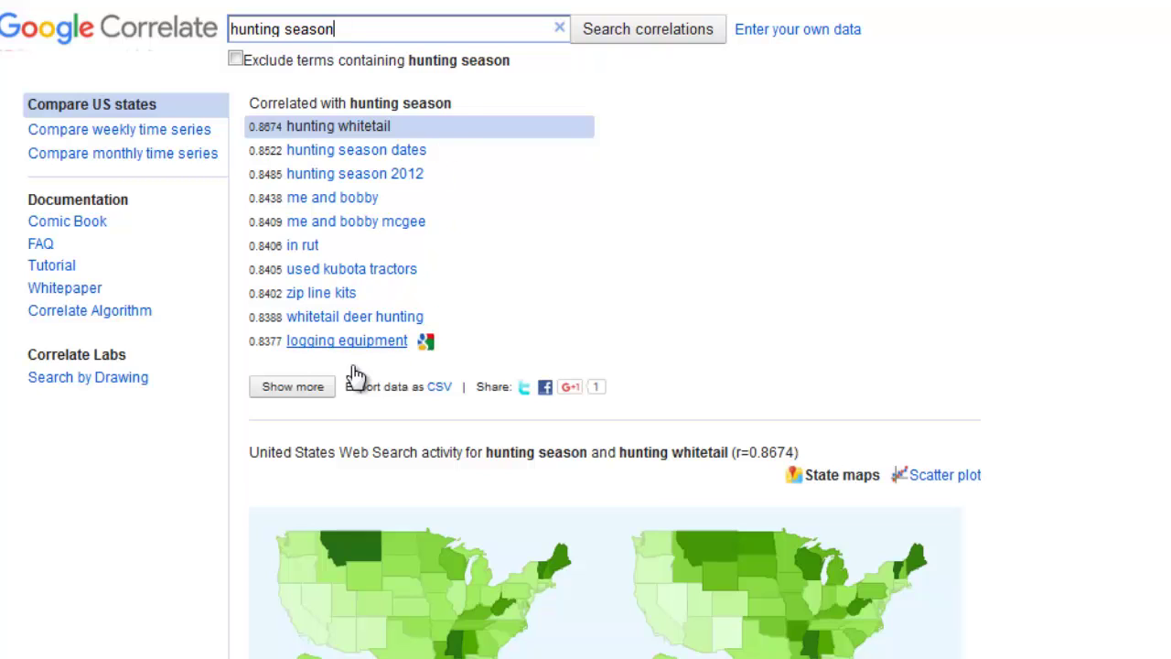
click(294, 387)
click(285, 630)
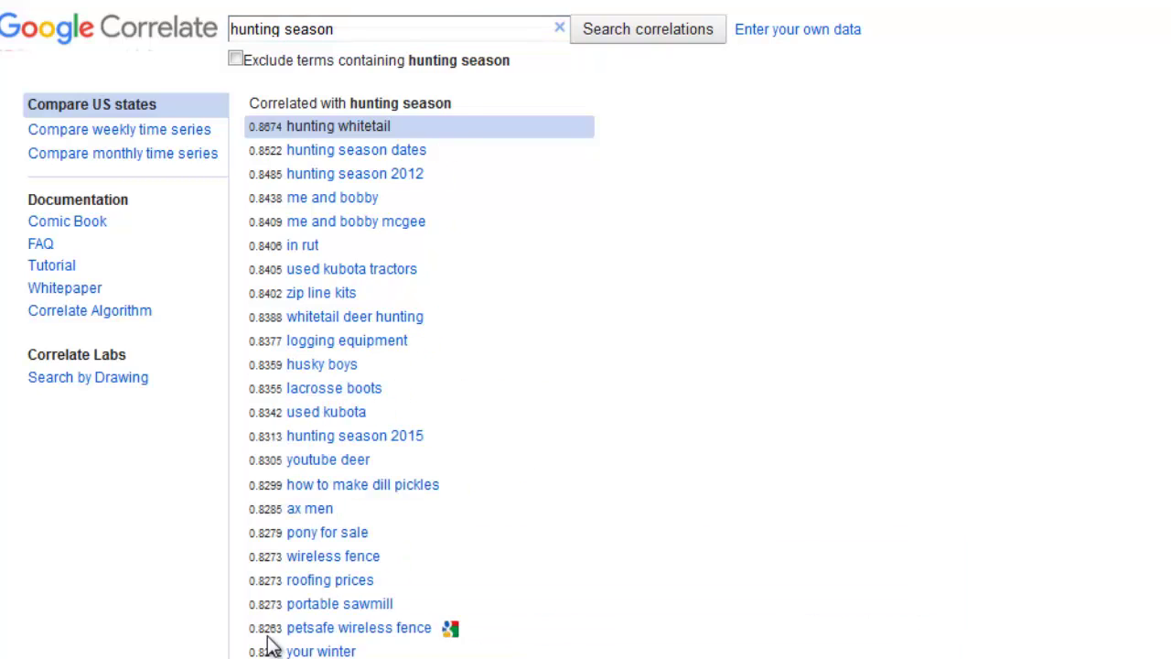
scroll(295, 646, down, 1)
scroll(250, 520, down, 4)
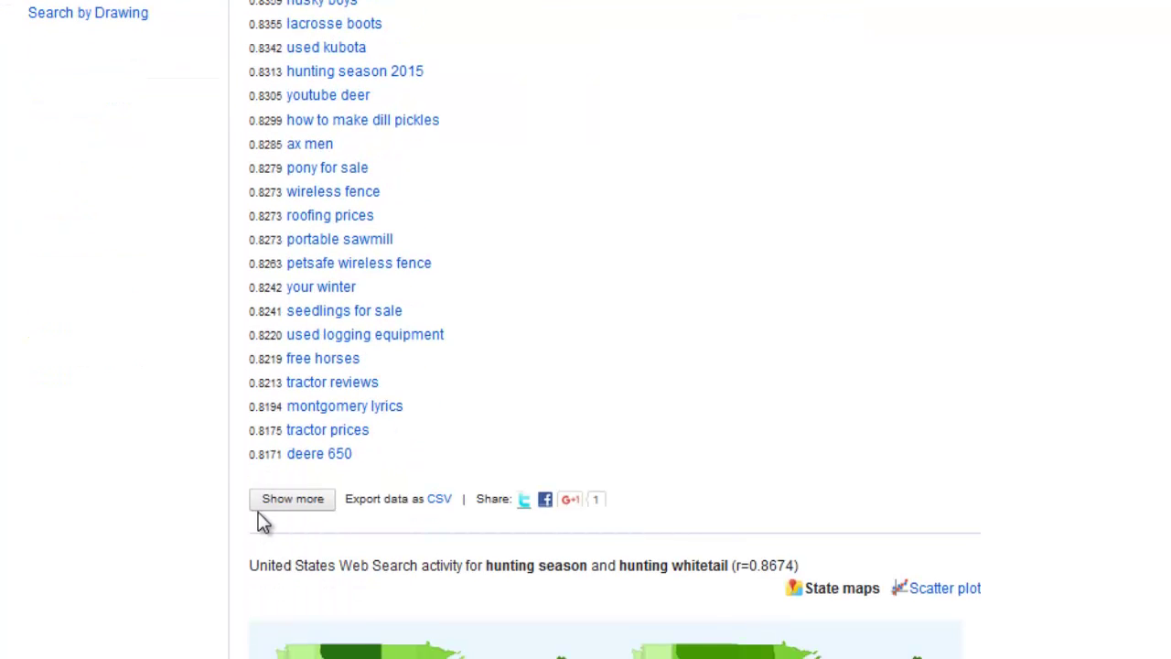
click(268, 502)
scroll(300, 526, up, 5)
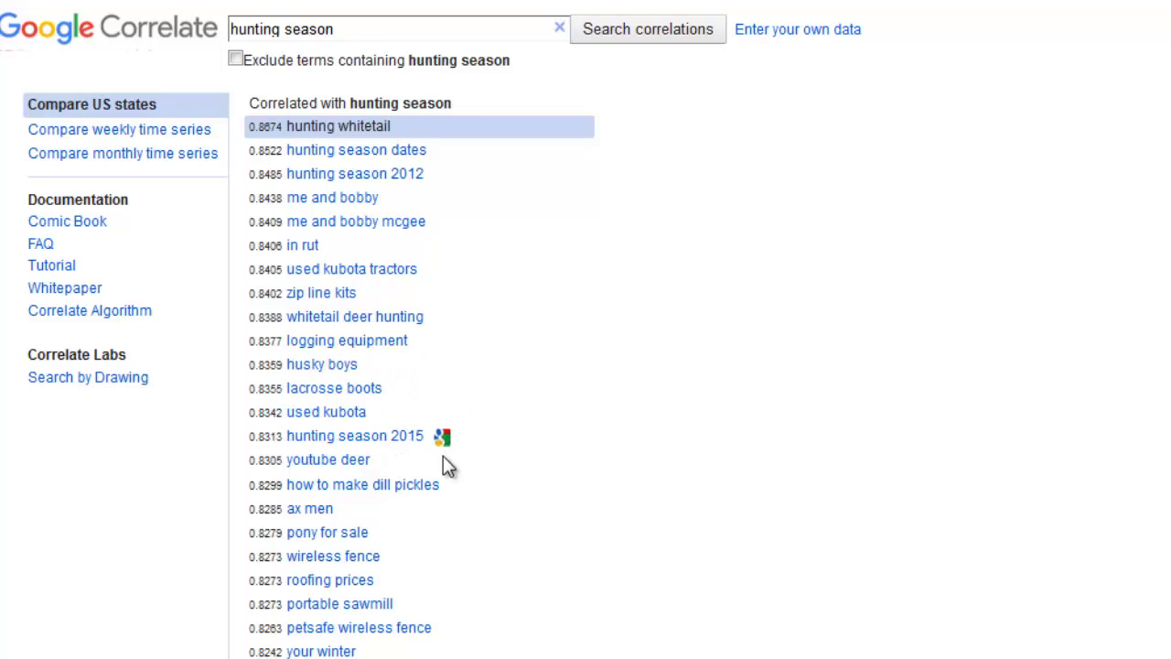
Step: Examine the expanded list of terms whose state-by-state pattern correlates with "hunting season"
scroll(452, 491, down, 2)
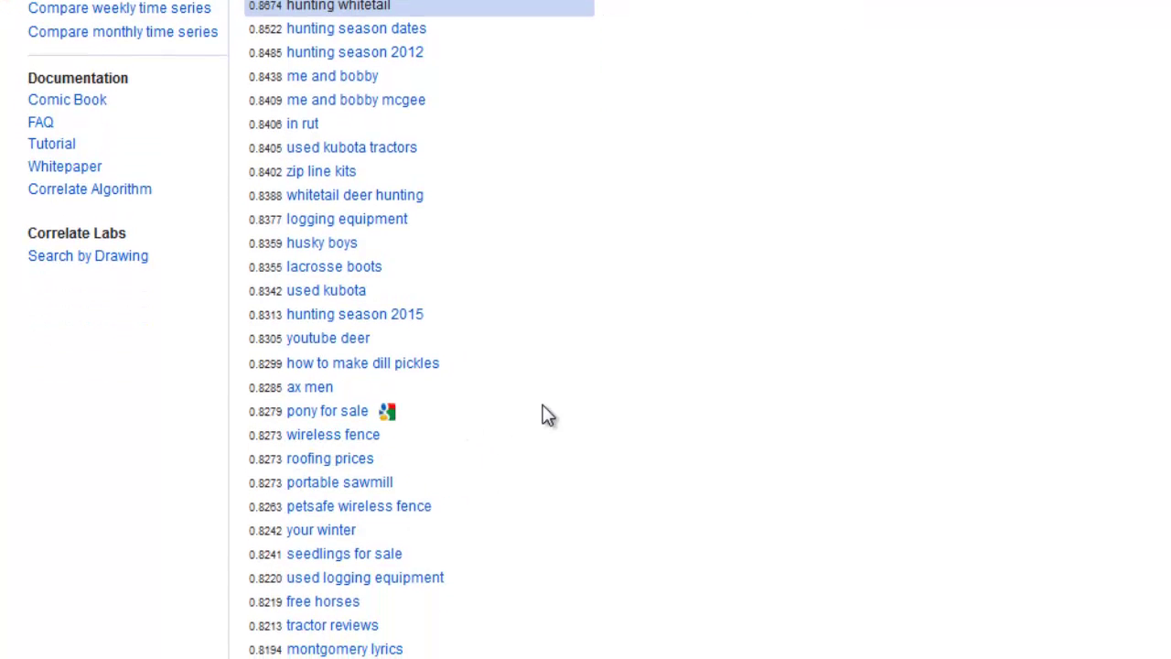
scroll(549, 411, down, 3)
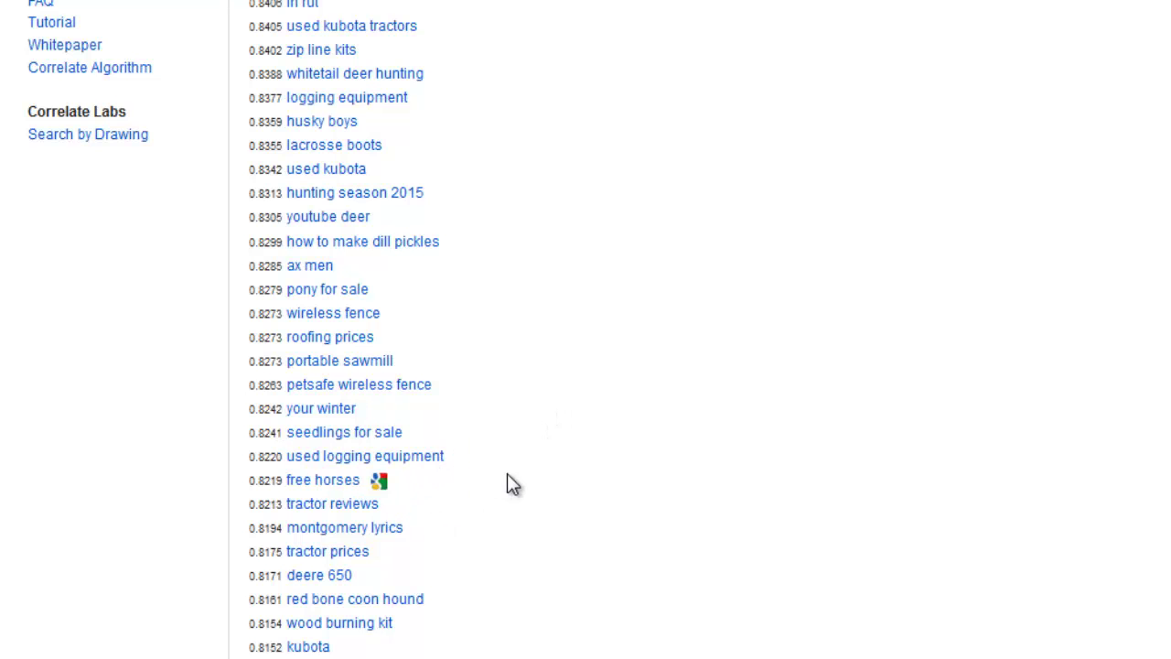
scroll(510, 482, down, 5)
scroll(510, 482, up, 10)
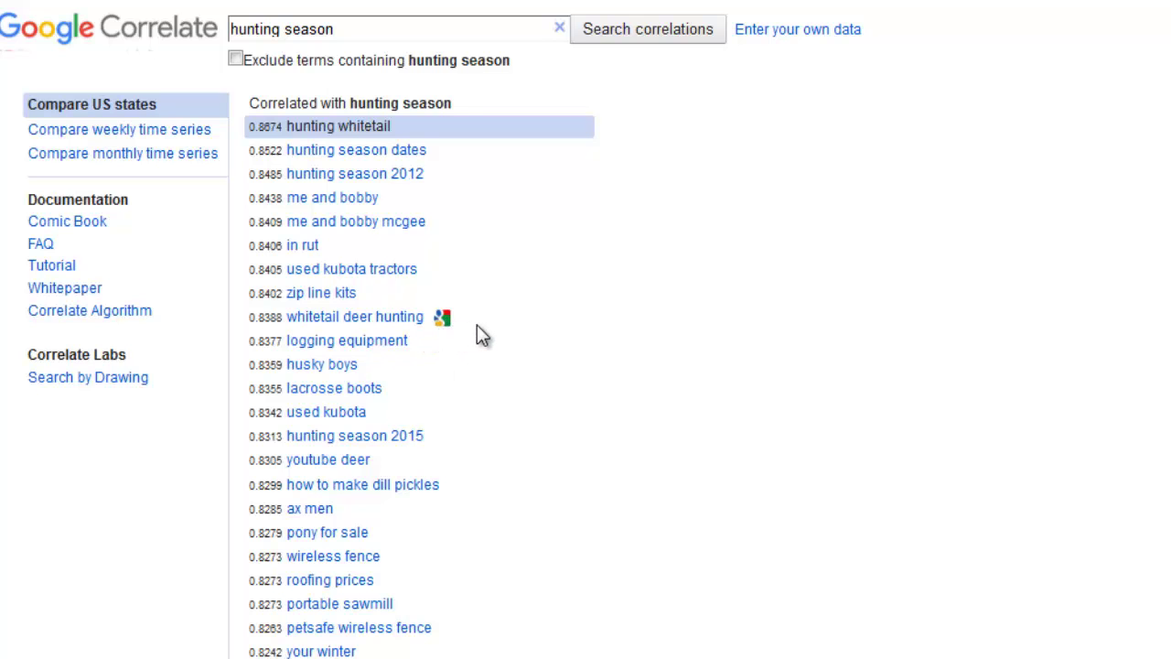
scroll(476, 331, down, 8)
scroll(477, 331, up, 8)
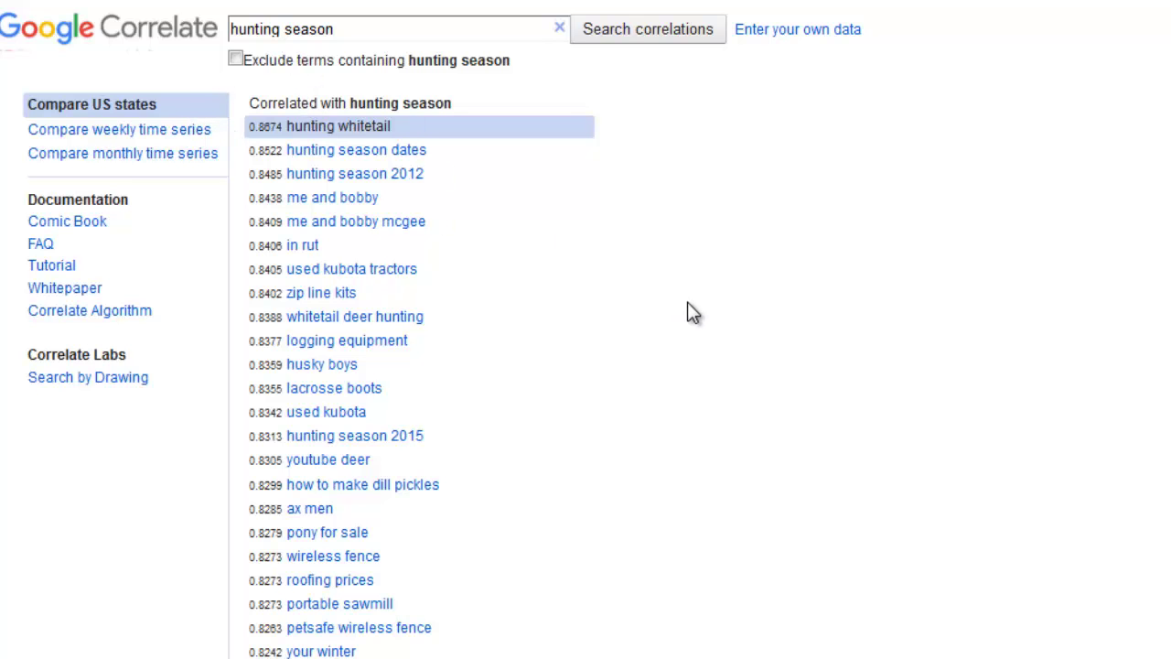
Step: Inspect individual states such as Montana and New York on the "hunting season" map
scroll(693, 313, down, 8)
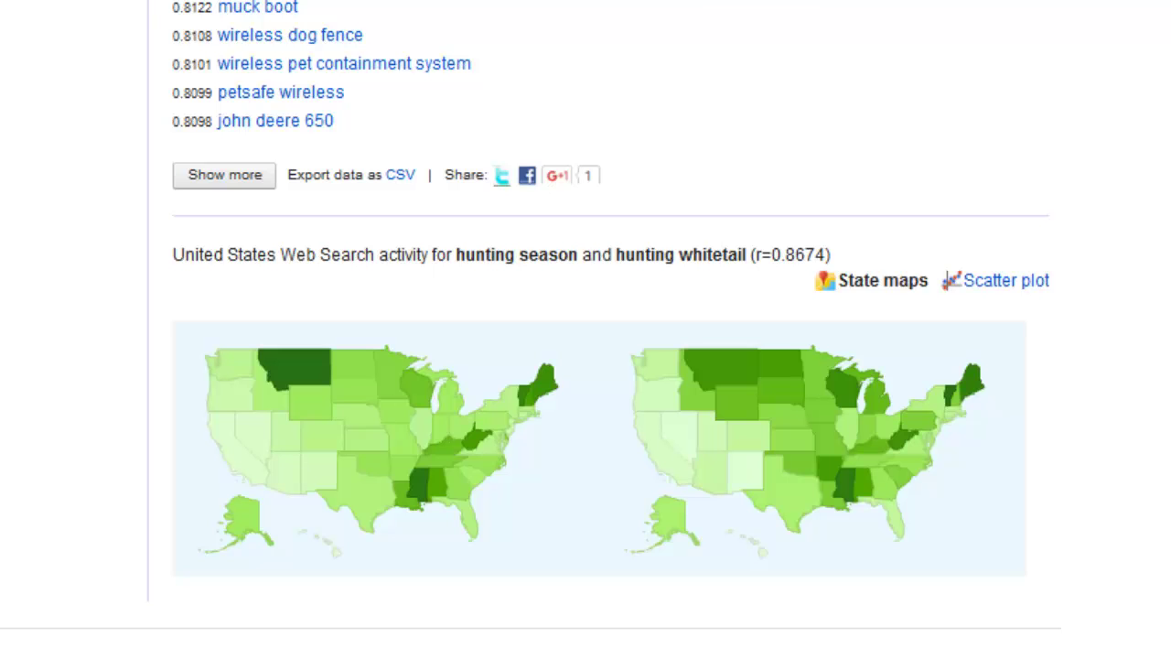
mouse_move(280, 375)
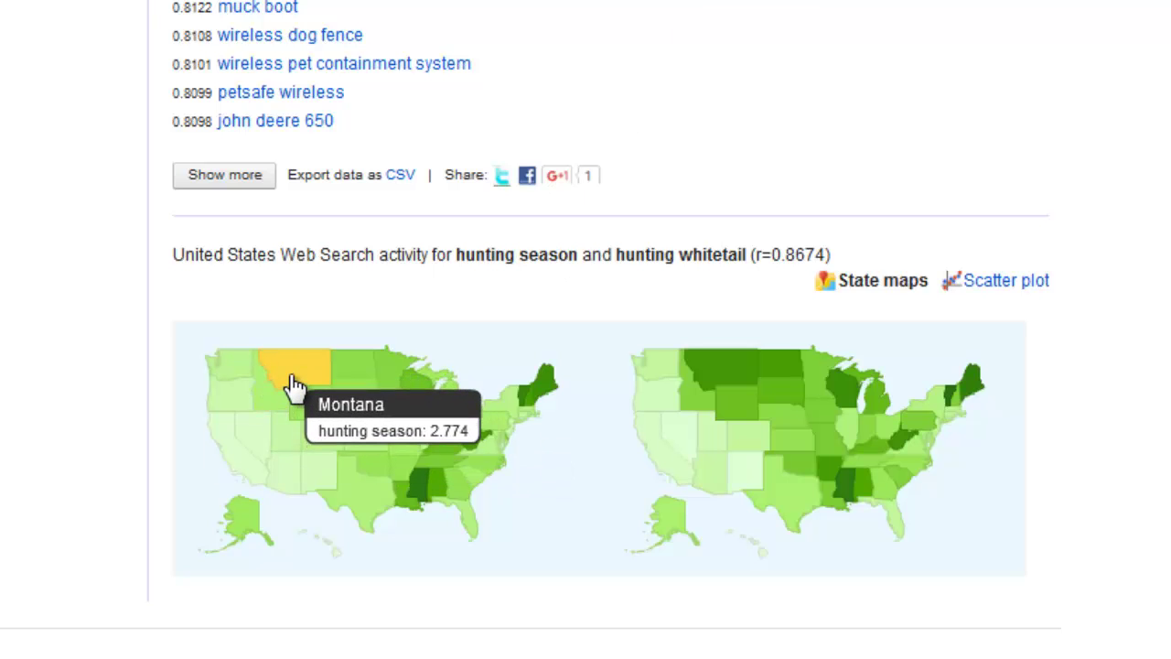
mouse_move(421, 499)
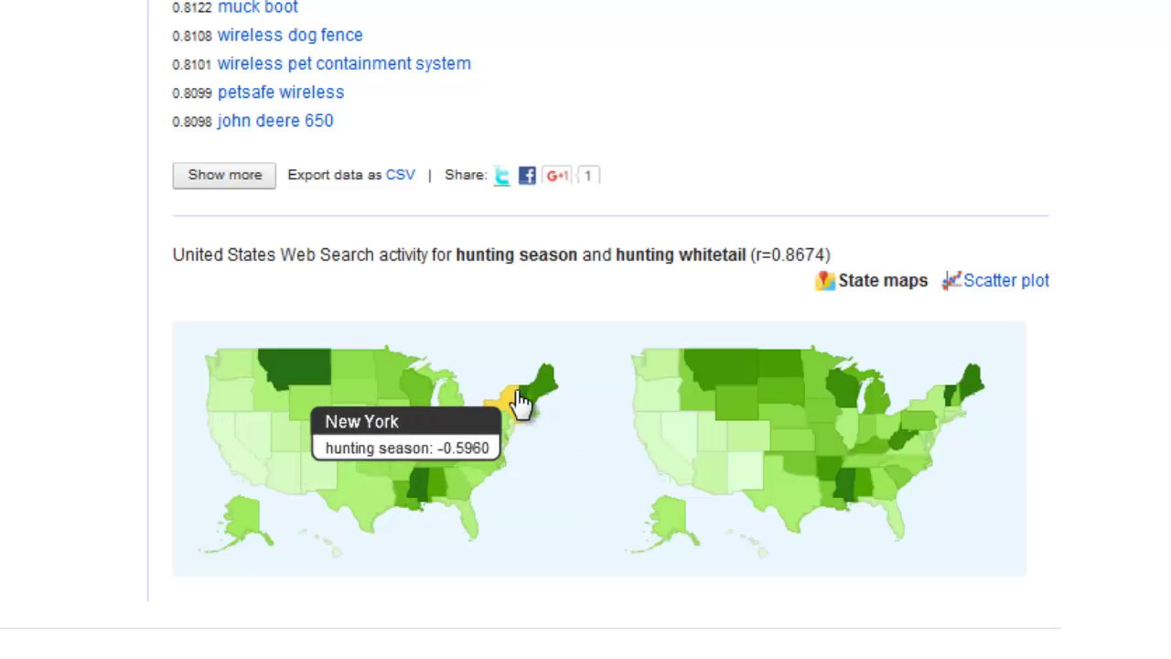
mouse_move(531, 402)
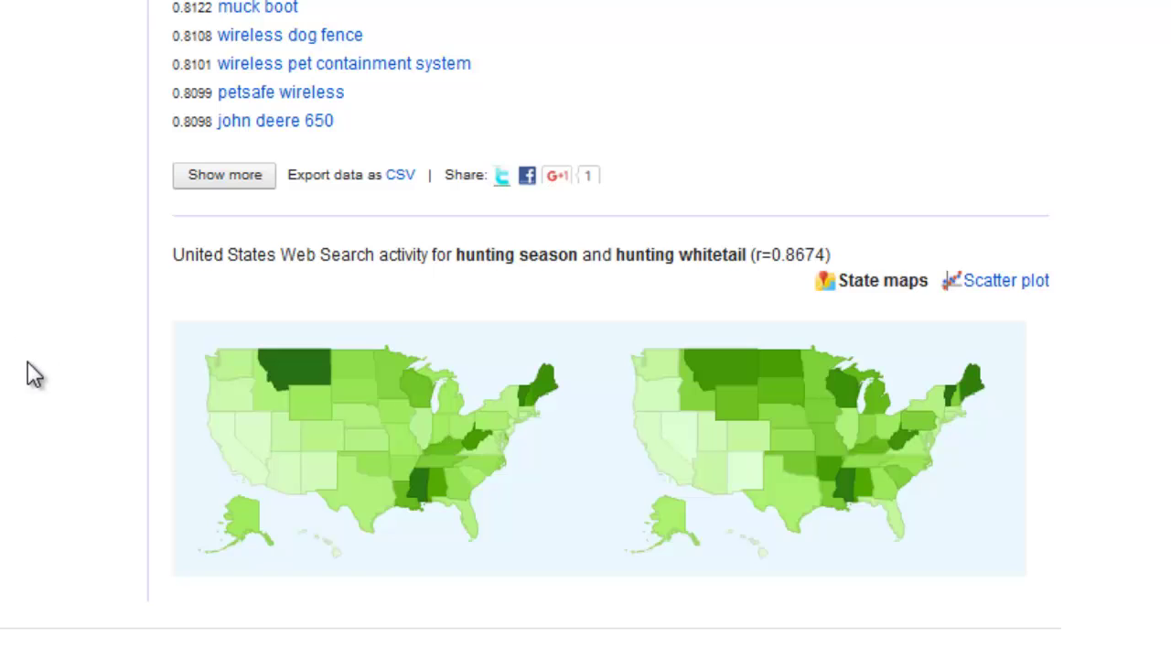
Step: Leave the US states comparison for "hunting season" and switch to comparing weekly time series
scroll(31, 374, up, 10)
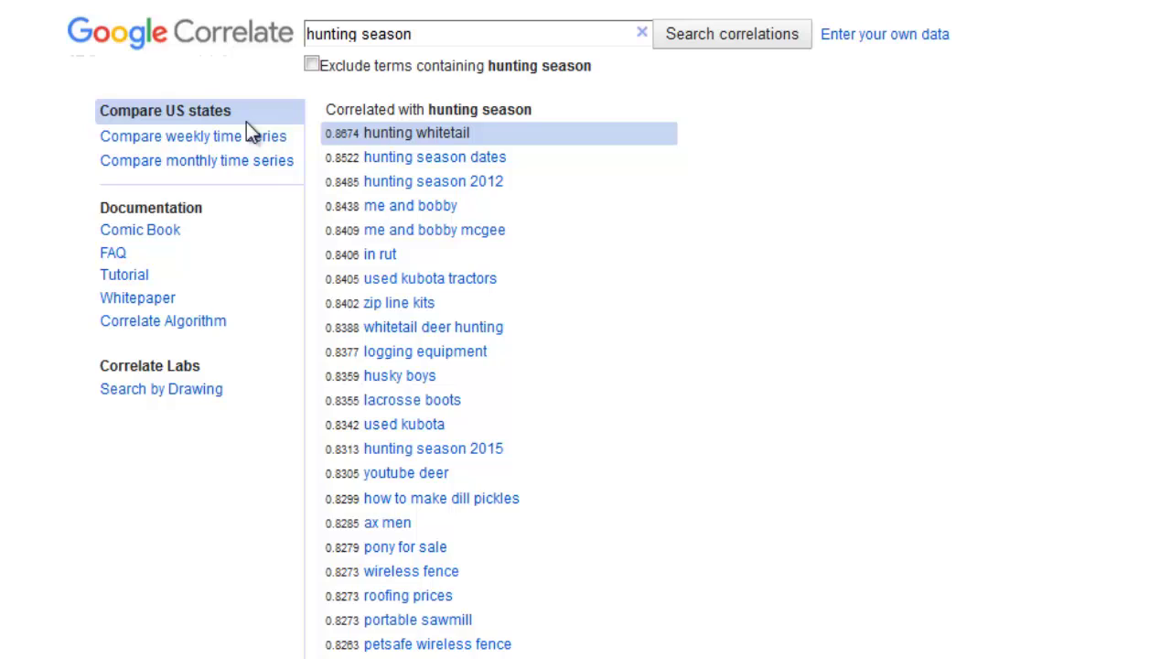
drag(156, 108, 219, 109)
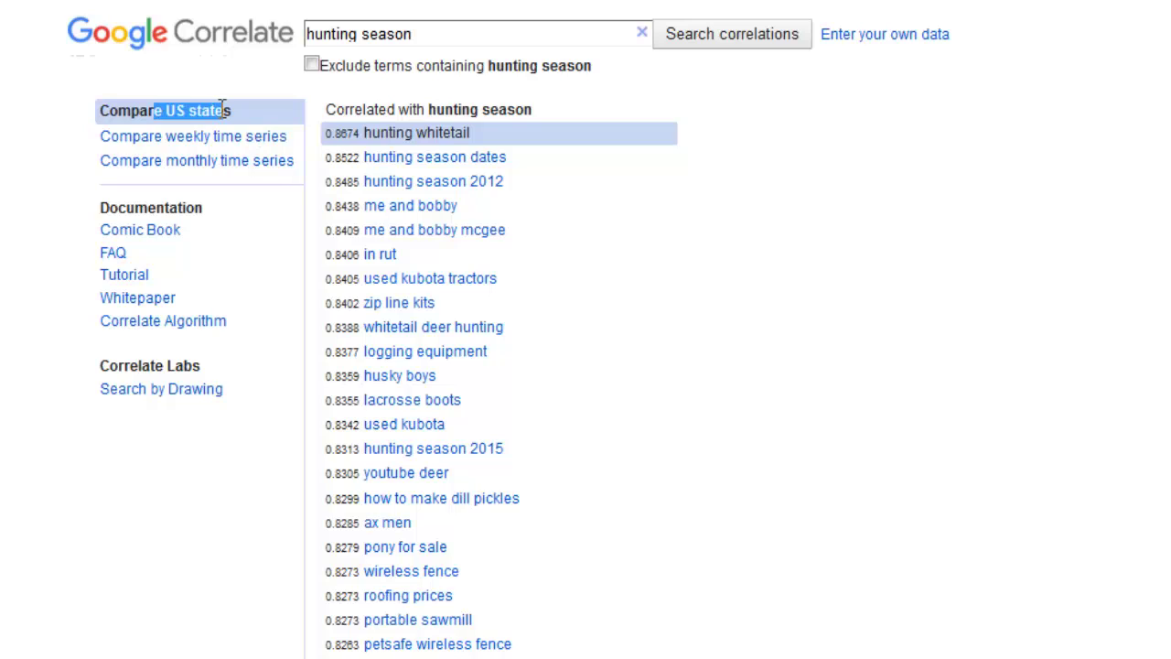
click(224, 109)
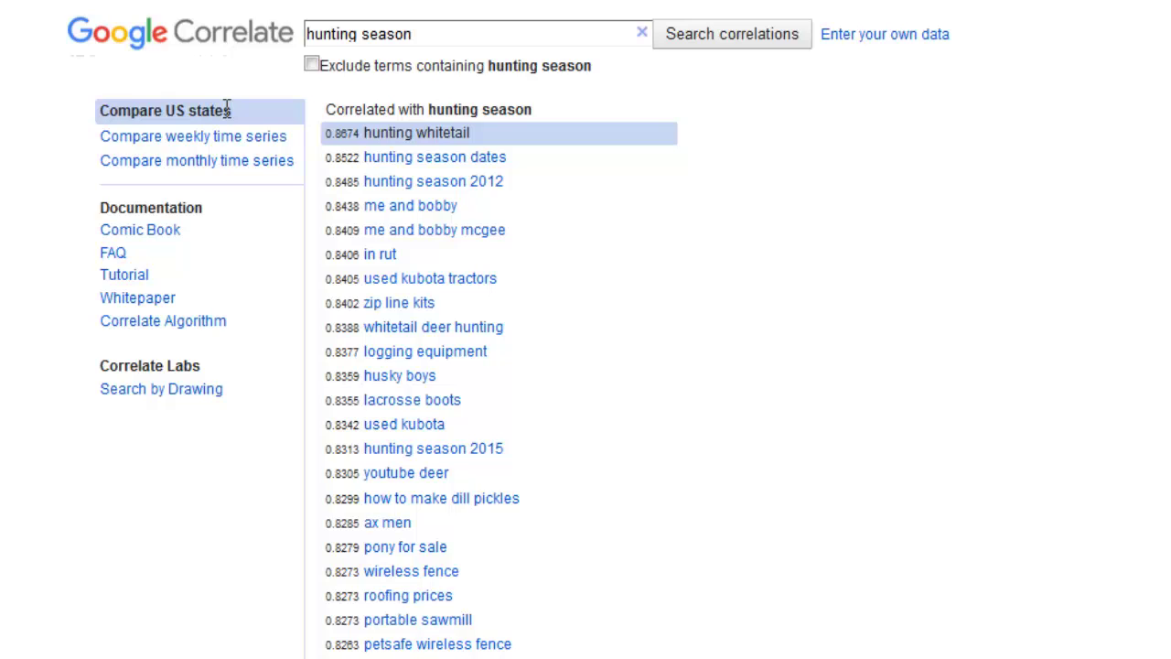
scroll(586, 329, down, 4)
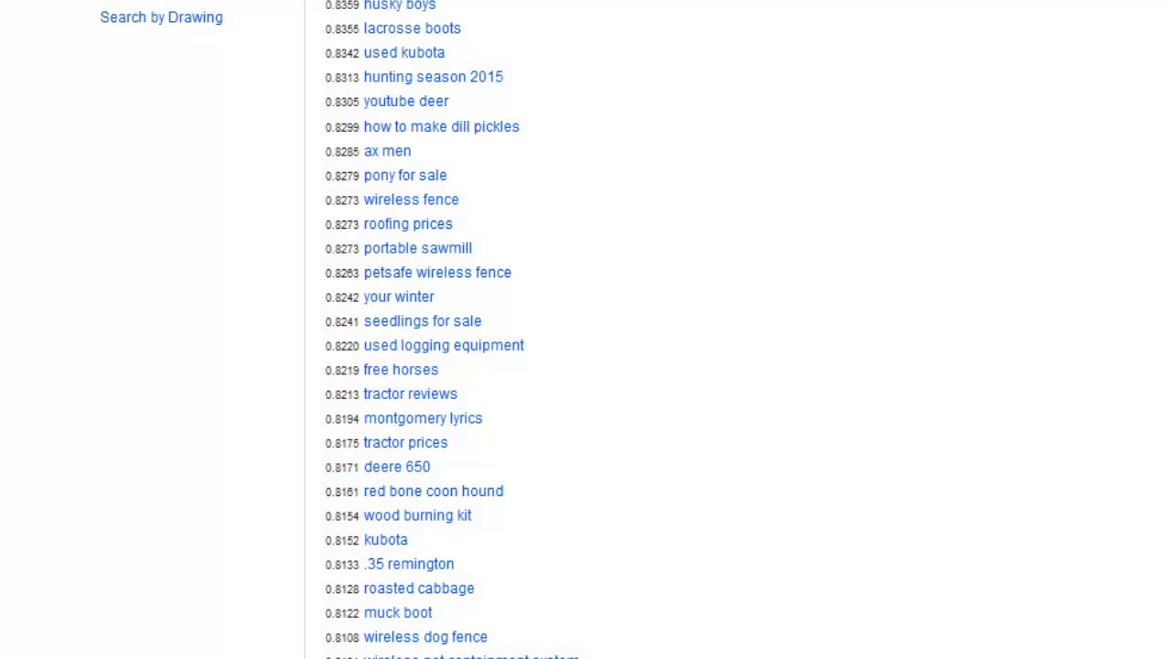
scroll(586, 330, up, 4)
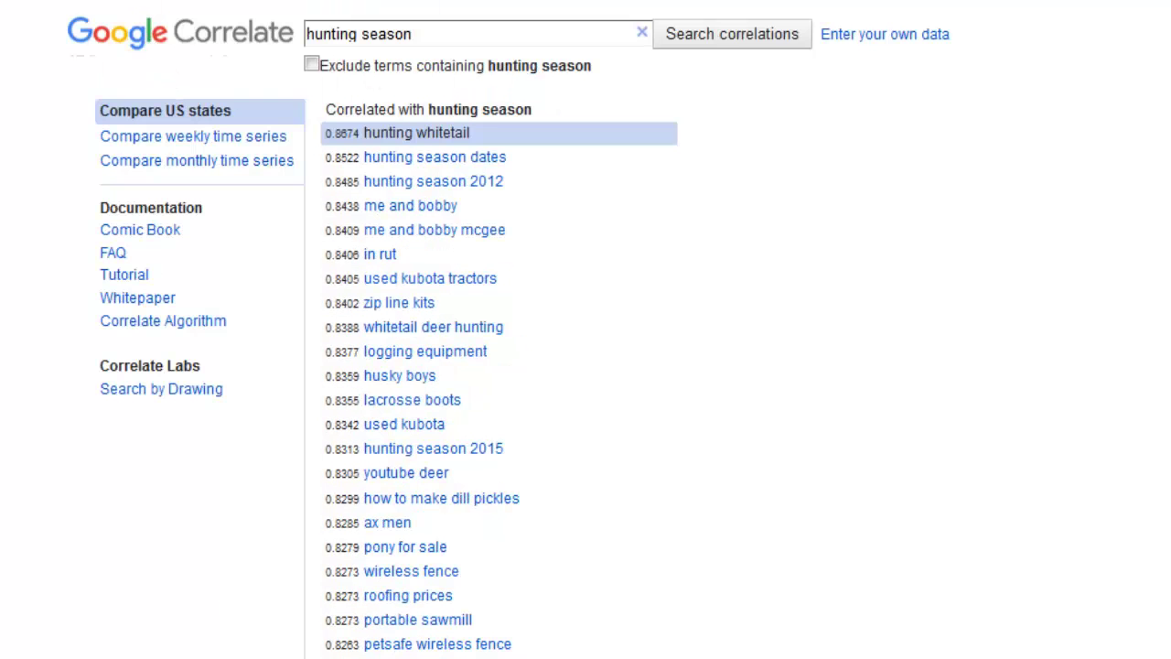
click(193, 135)
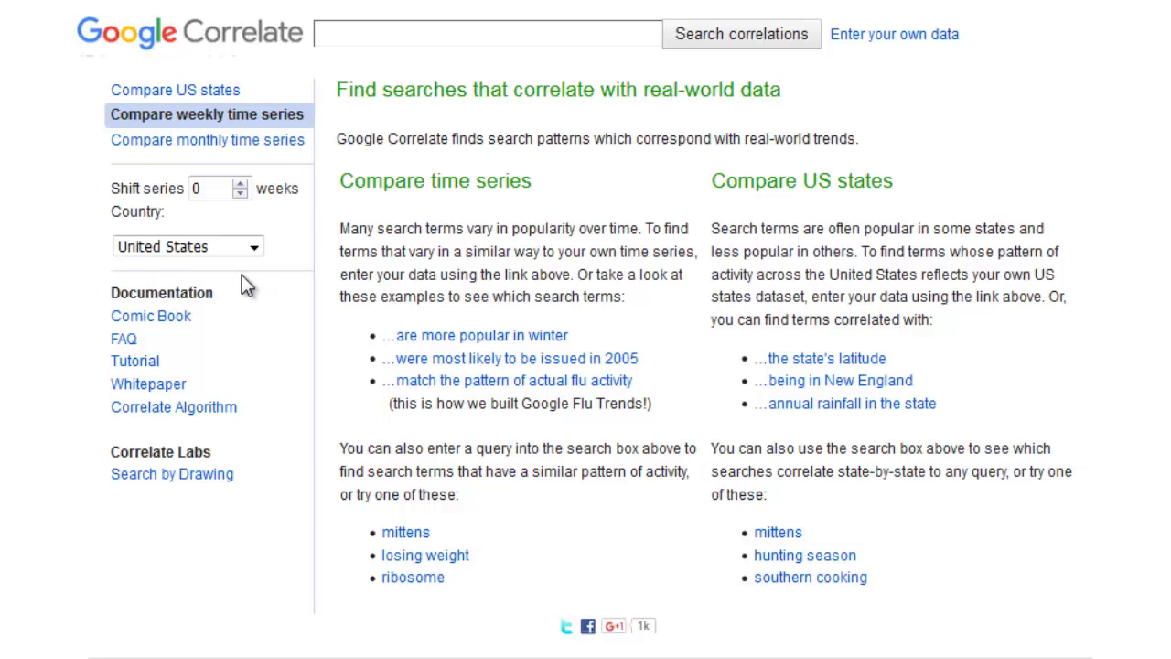
Step: Switch to the Notepad keyword list and copy the term "gardening"
key(alt+Tab)
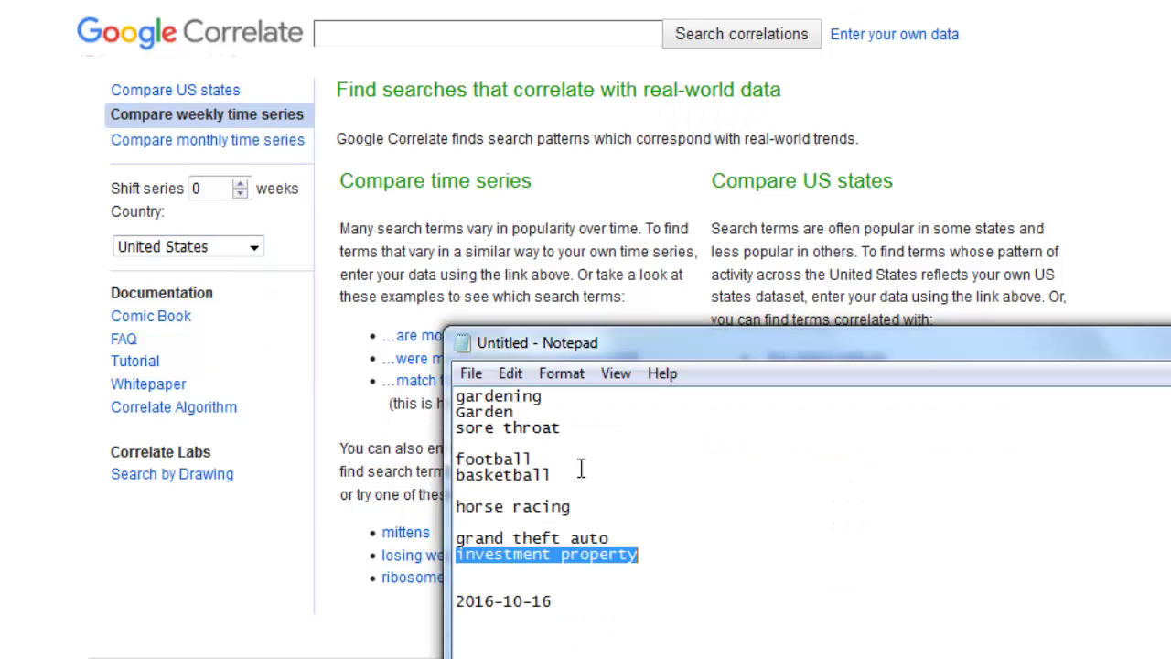
drag(584, 397, 326, 382)
key(ctrl+c)
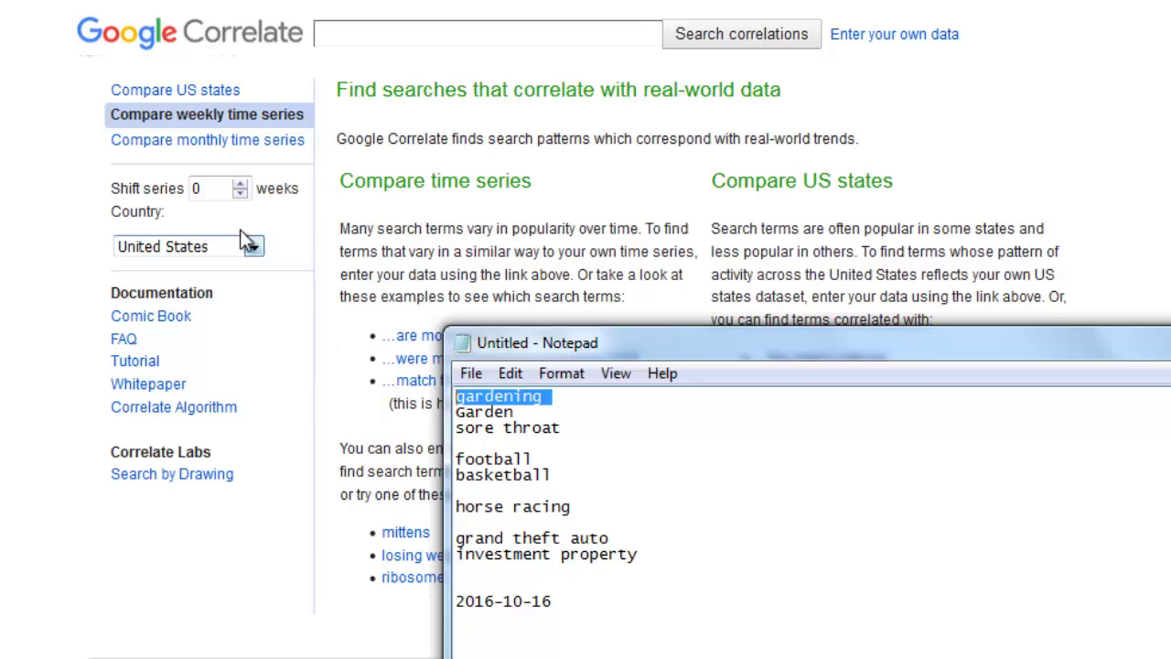
Step: Set the country to United Kingdom and search for weekly time series correlations with "gardening"
click(223, 255)
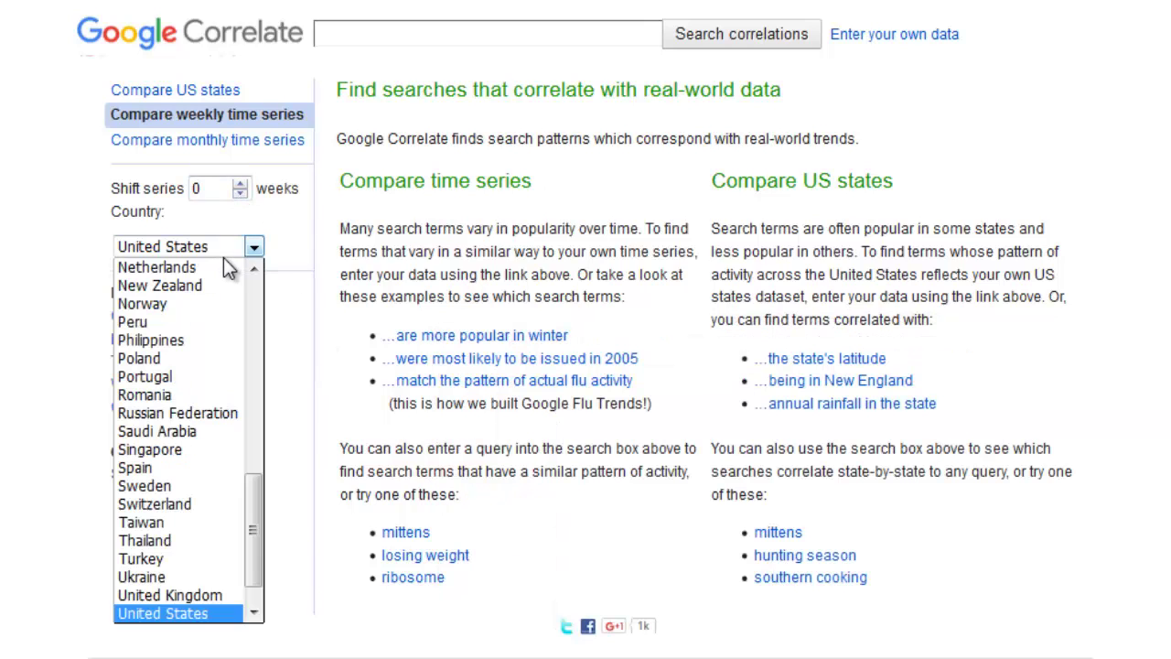
click(197, 595)
click(423, 38)
key(ctrl+v)
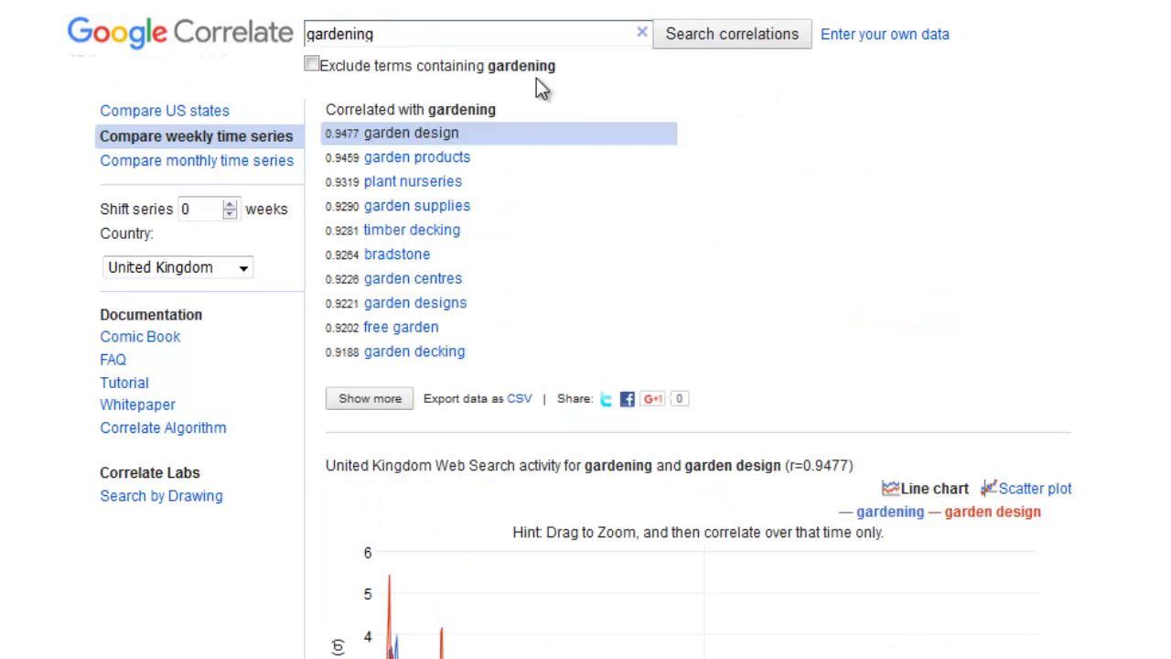
Step: Expand the list of terms correlated with "gardening" in the United Kingdom and review the additional results
click(359, 402)
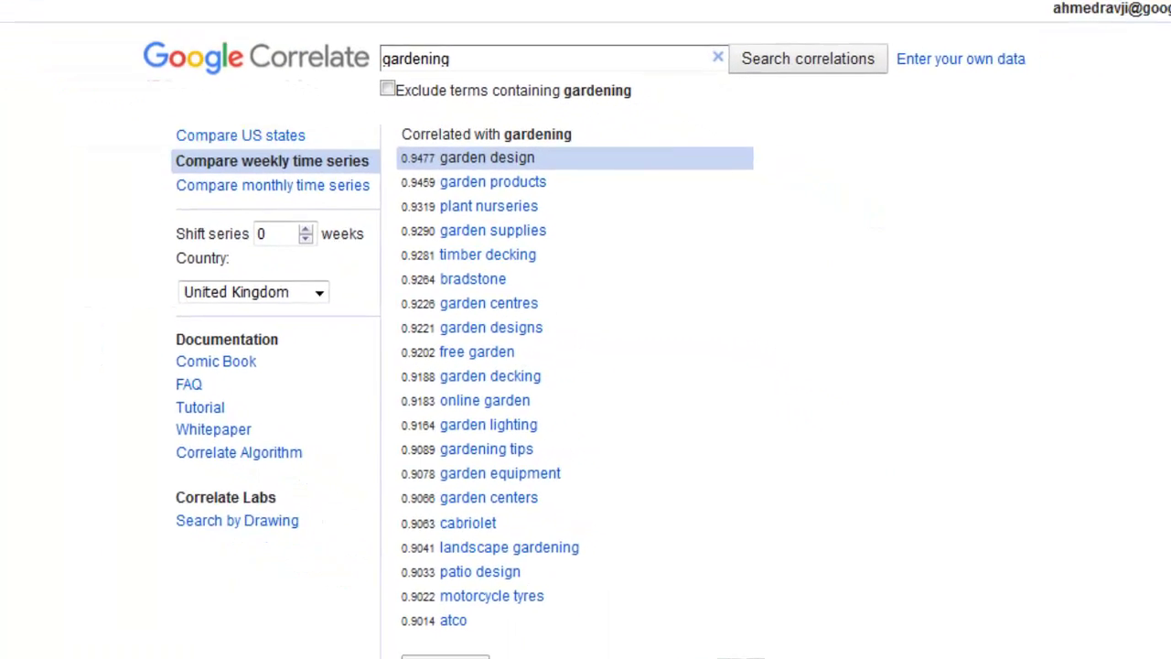
click(363, 630)
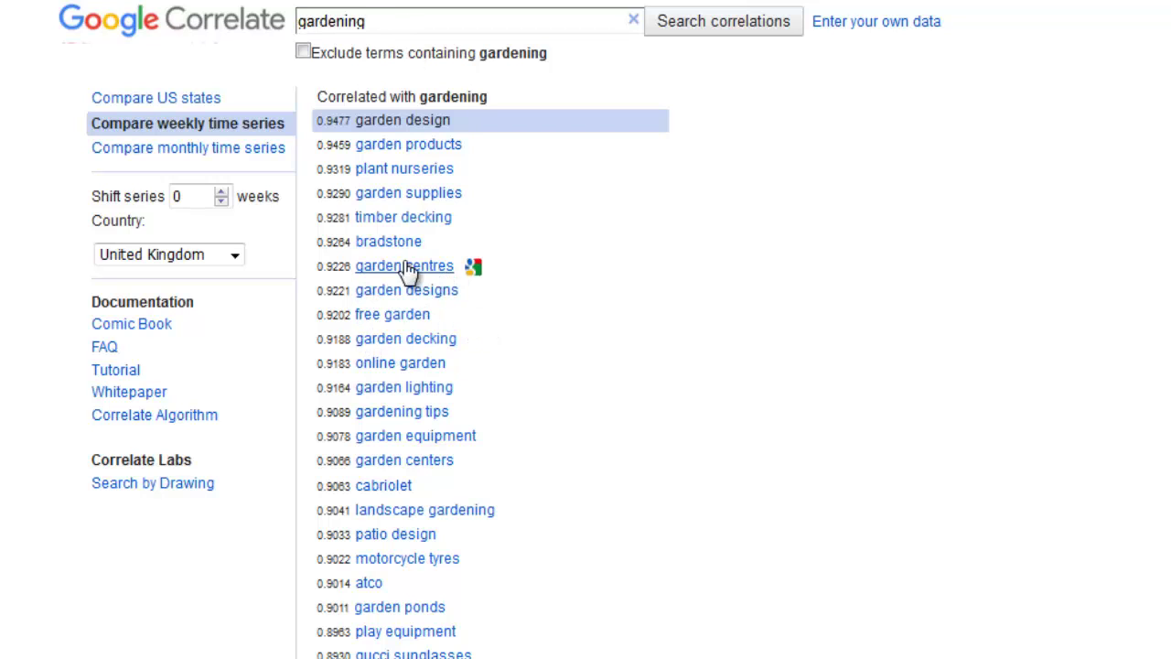
scroll(610, 566, down, 3)
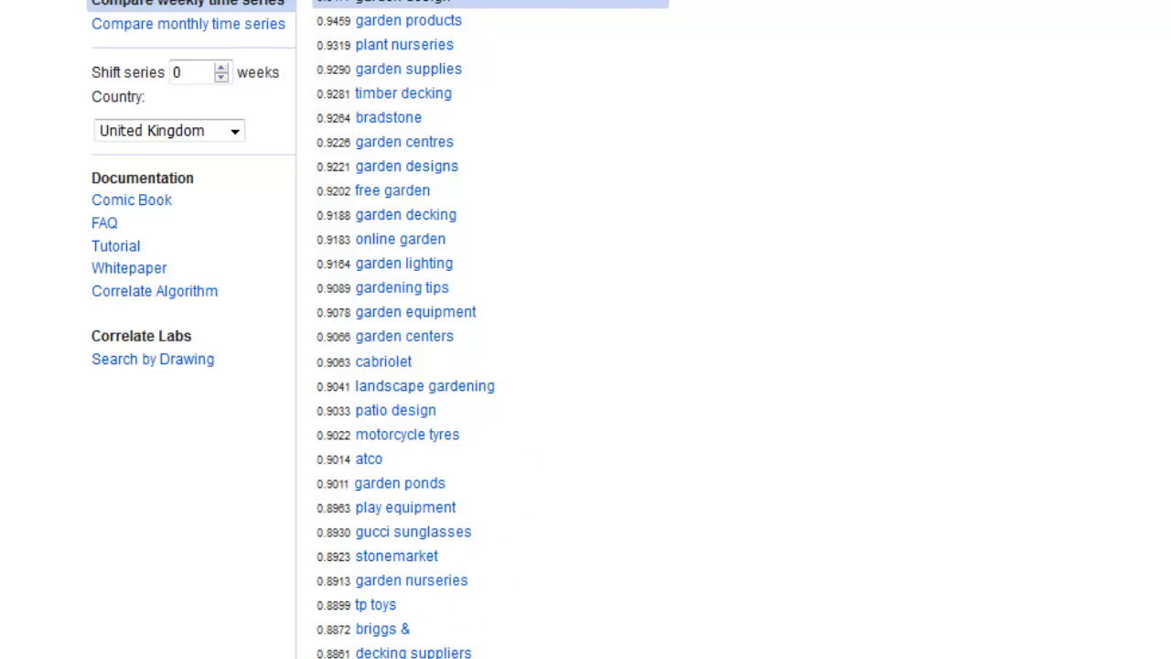
scroll(376, 430, up, 1)
scroll(378, 406, up, 1)
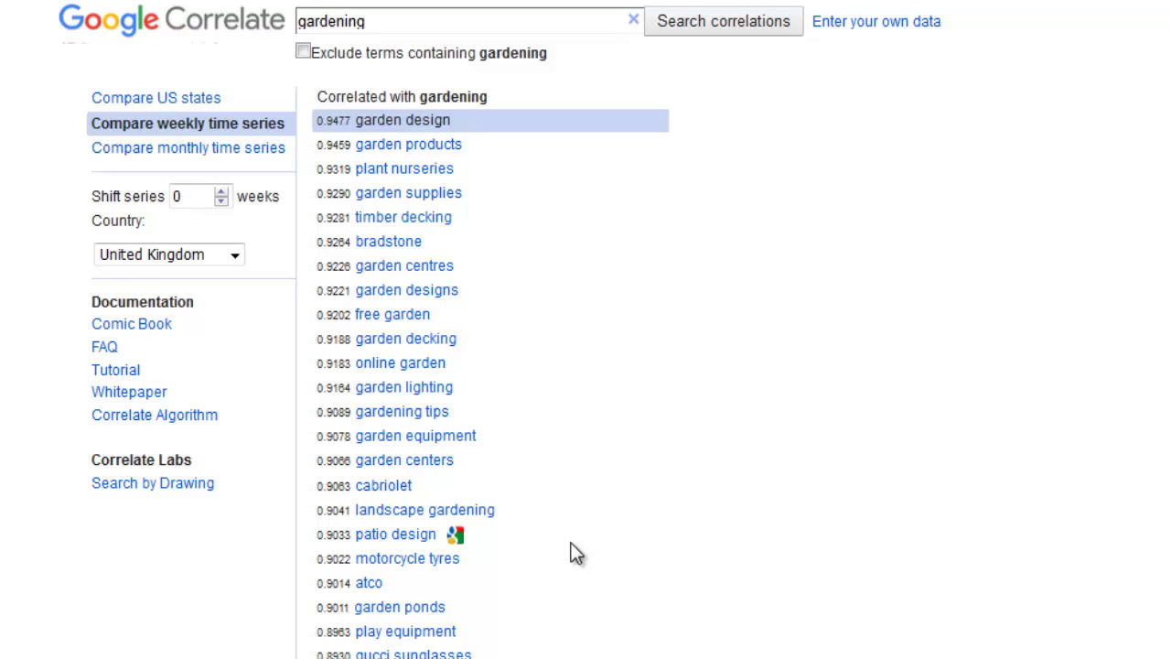
Step: Examine the expanded list of terms correlated with "gardening" in the United Kingdom, from the strongest to the weakest
scroll(571, 546, down, 1)
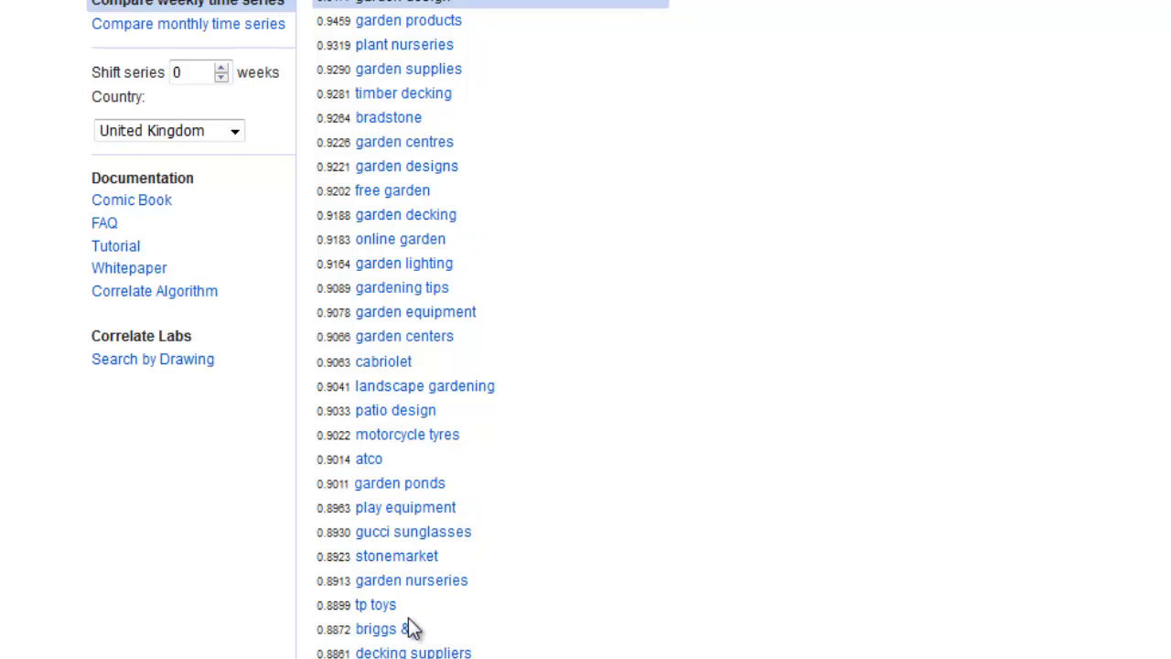
scroll(411, 629, down, 7)
scroll(409, 367, up, 3)
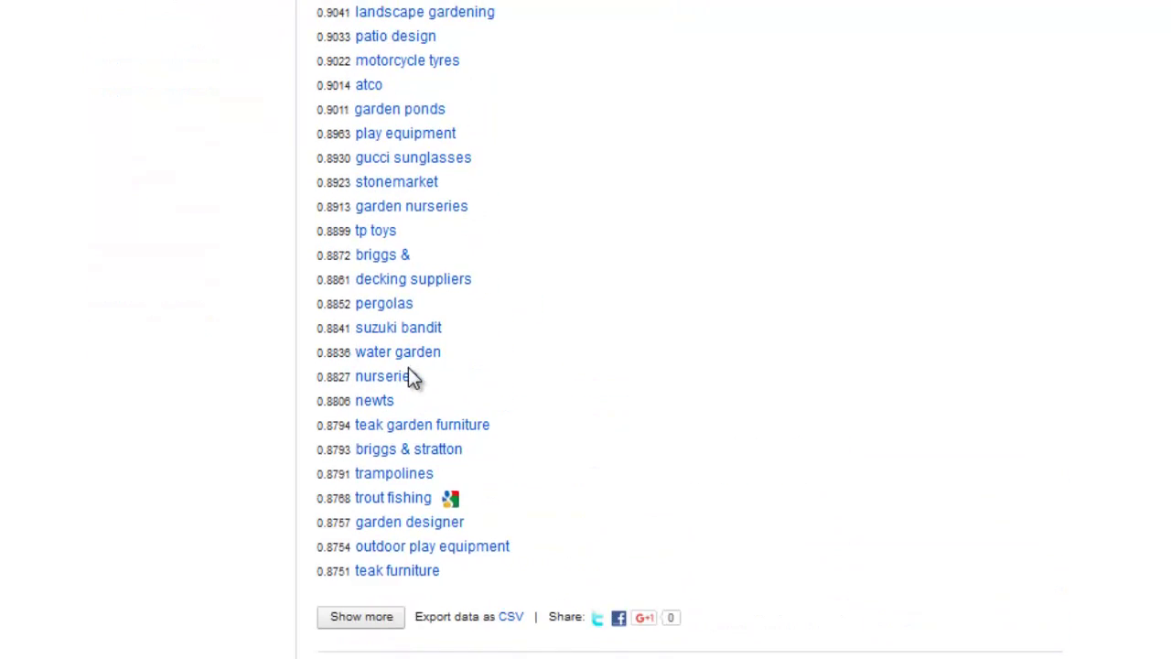
scroll(409, 371, up, 5)
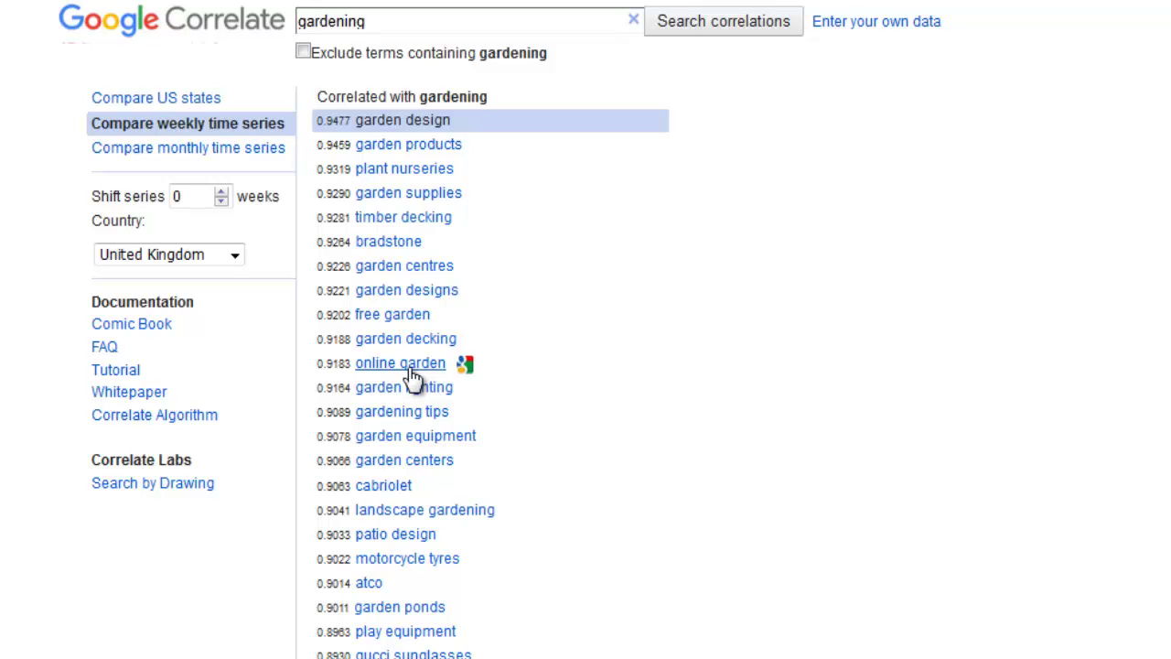
scroll(413, 375, down, 2)
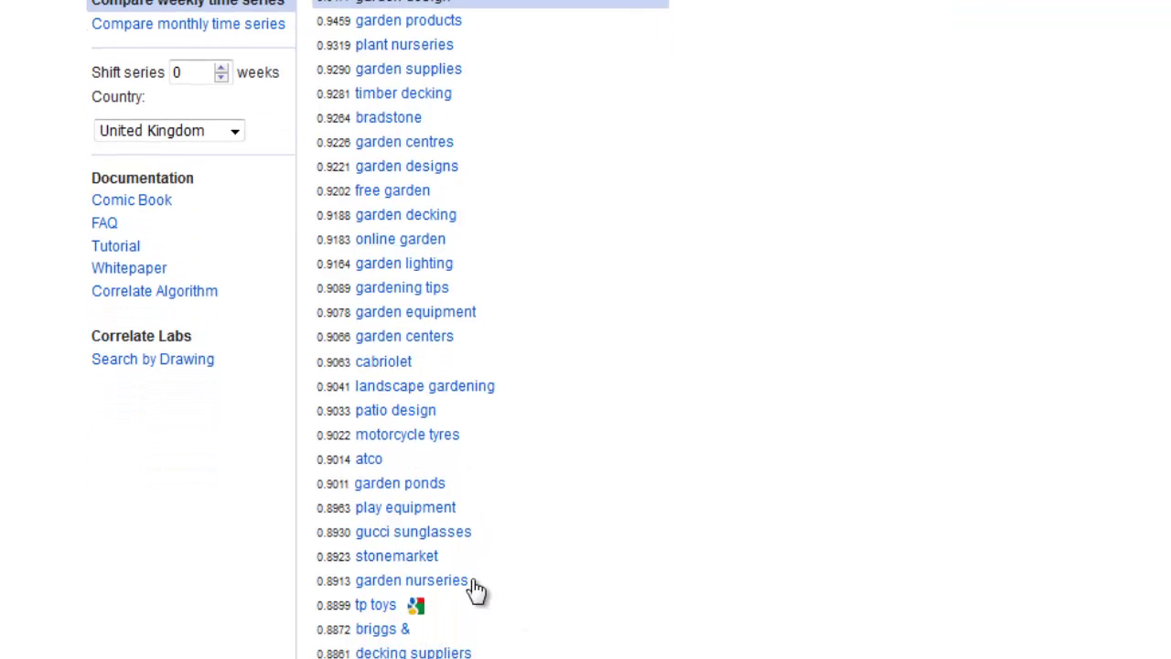
scroll(469, 543, up, 2)
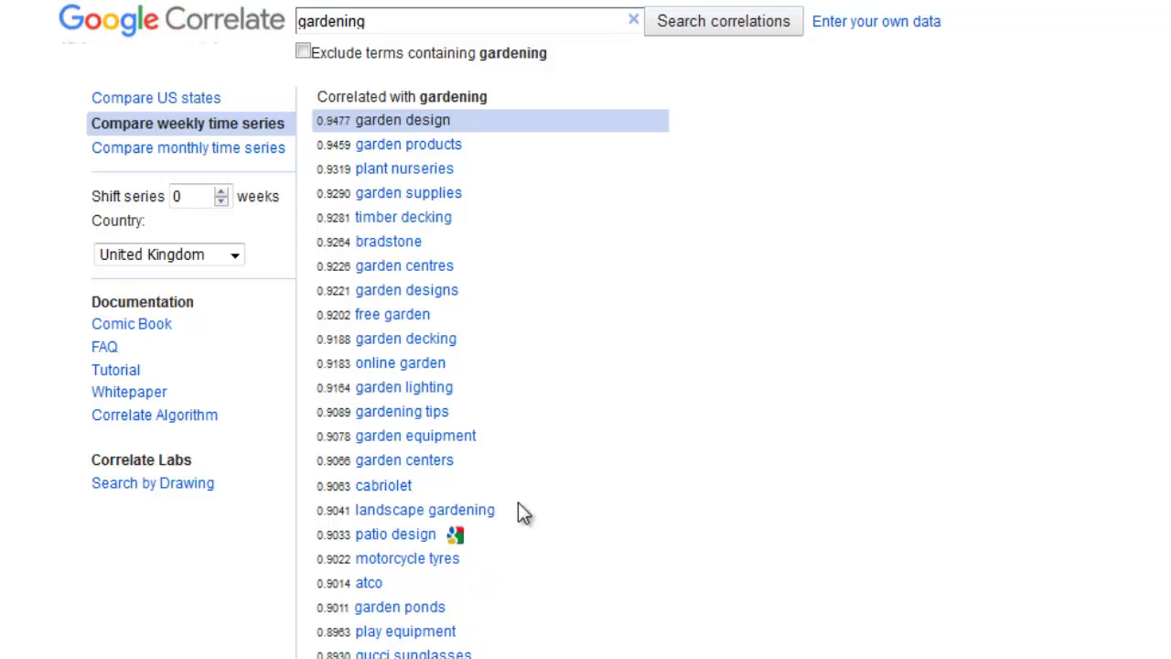
scroll(584, 556, down, 3)
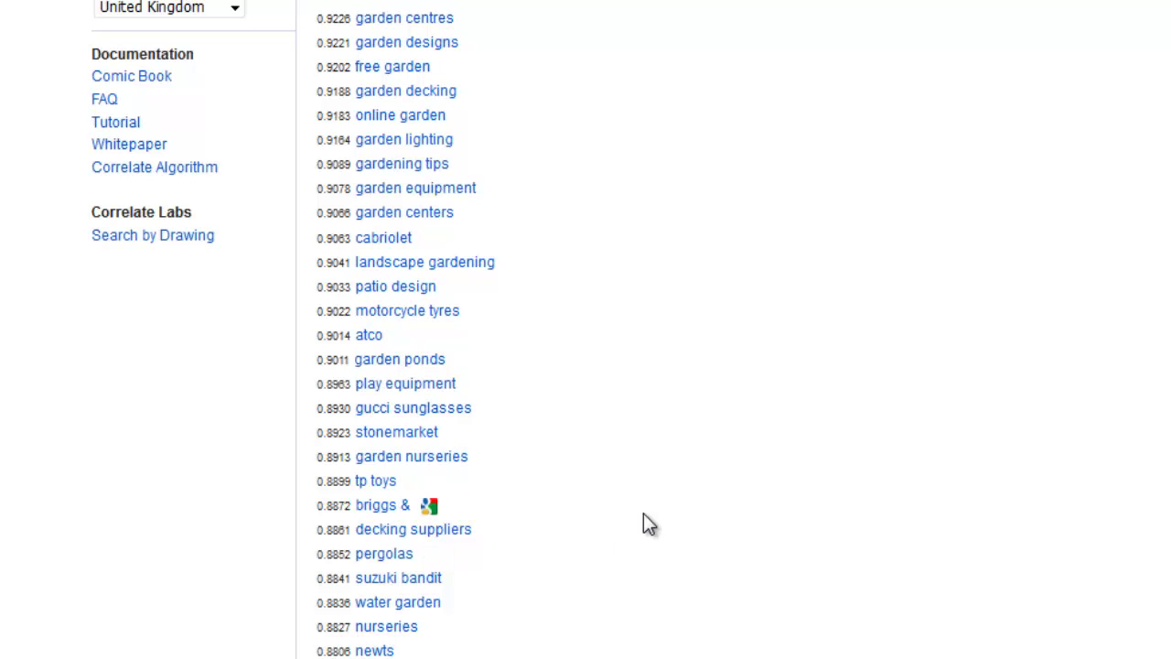
scroll(641, 517, up, 3)
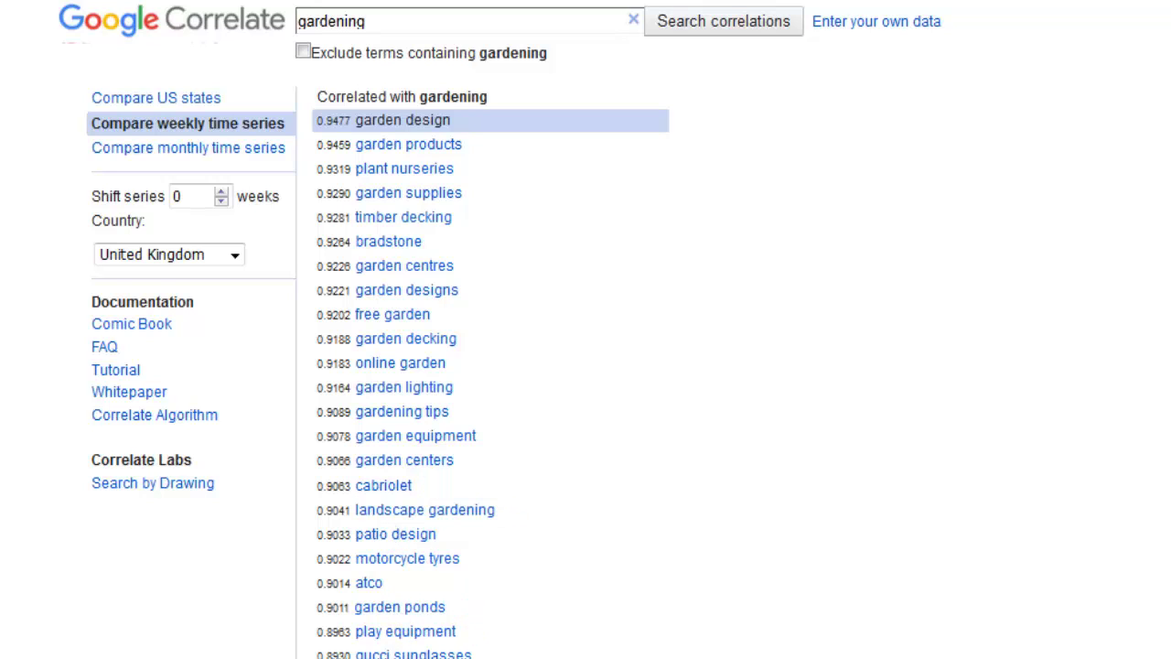
Step: Copy "sore throat" from the Notepad keyword list and search for its weekly time series correlations in the United Kingdom
key(alt+Tab)
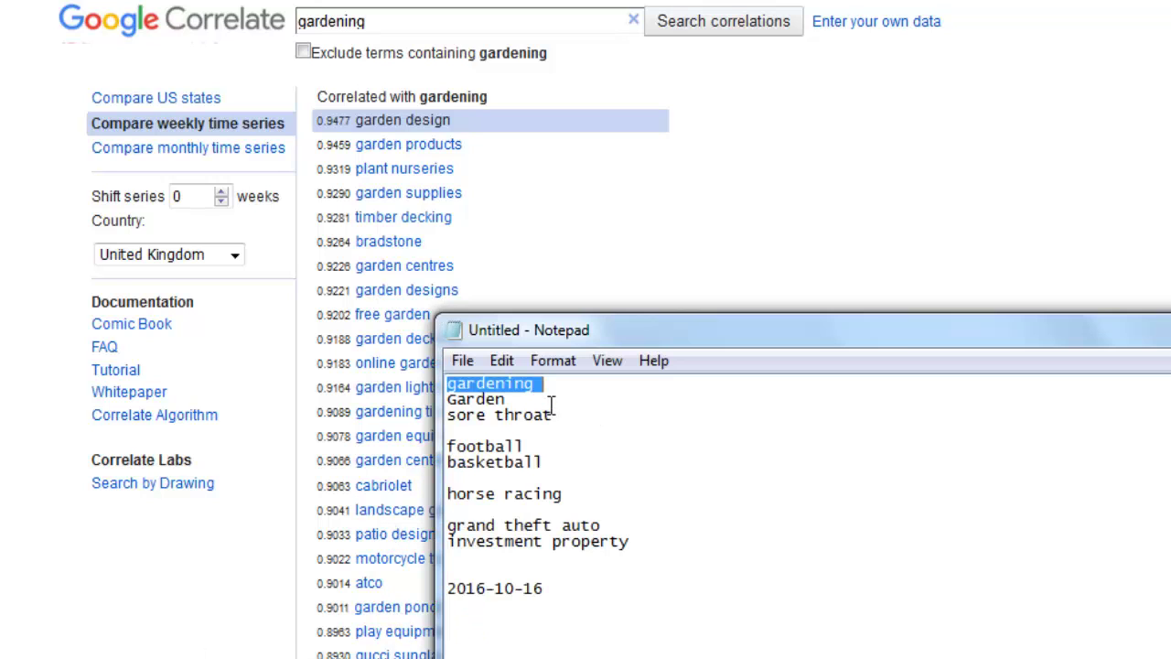
drag(568, 413, 437, 418)
key(ctrl+c)
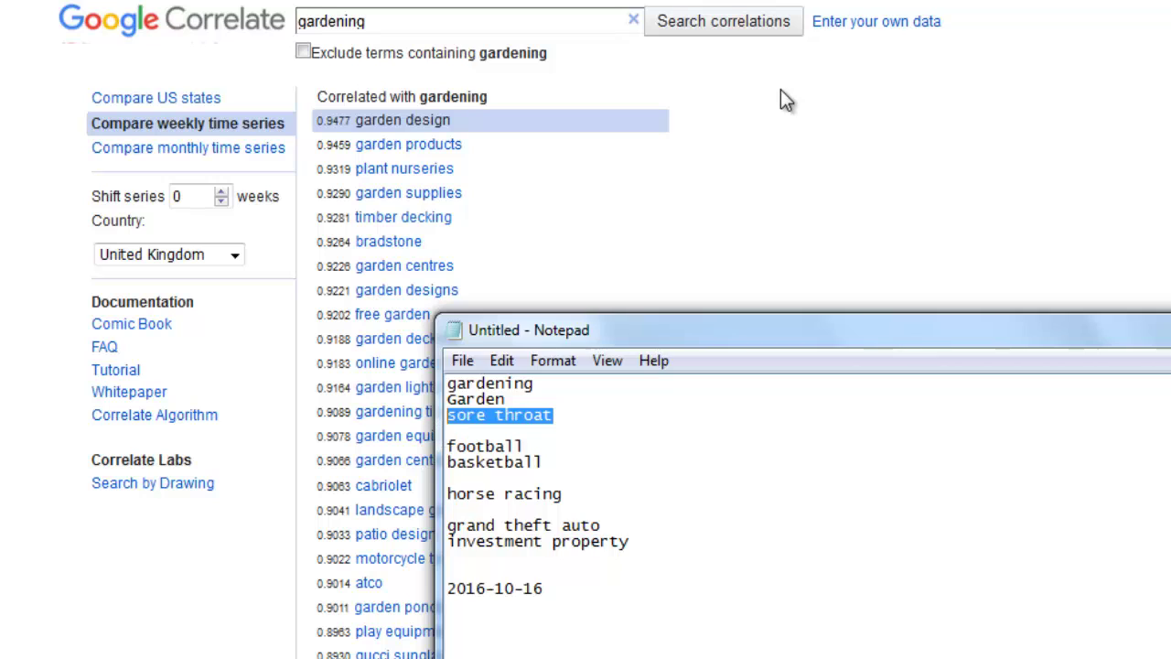
key(alt+Tab)
click(334, 13)
key(ctrl+a)
key(ctrl+v)
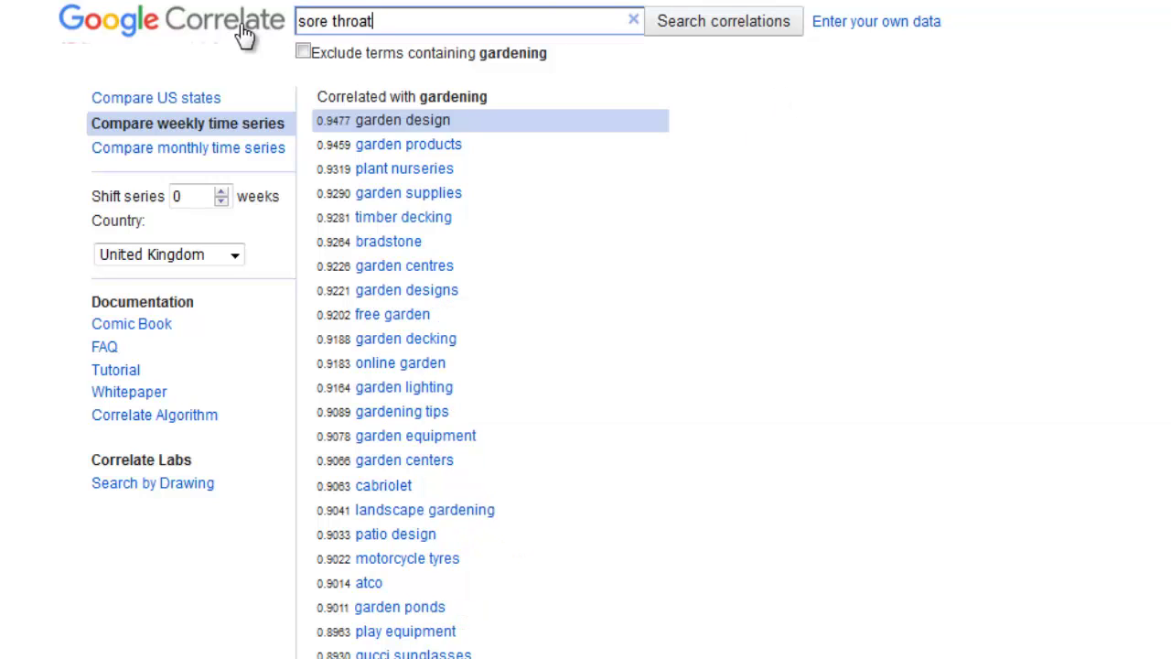
key(Return)
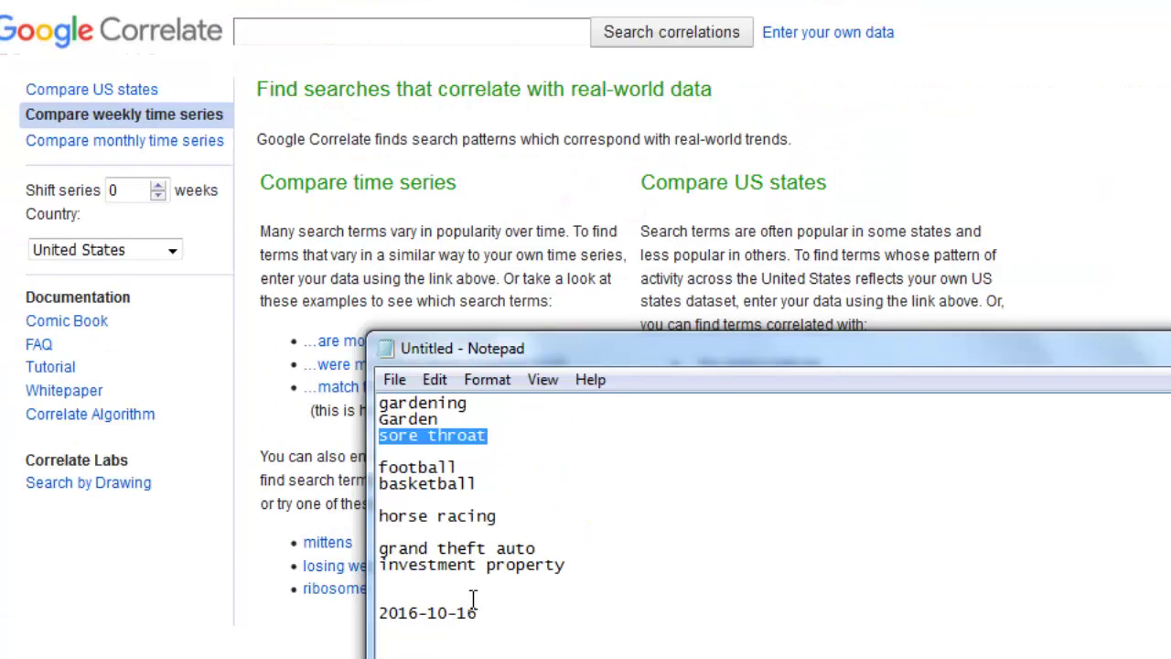
Step: Copy "football" from the Notepad list and search for its weekly correlations with the country set to United Kingdom
double_click(463, 462)
key(ctrl+c)
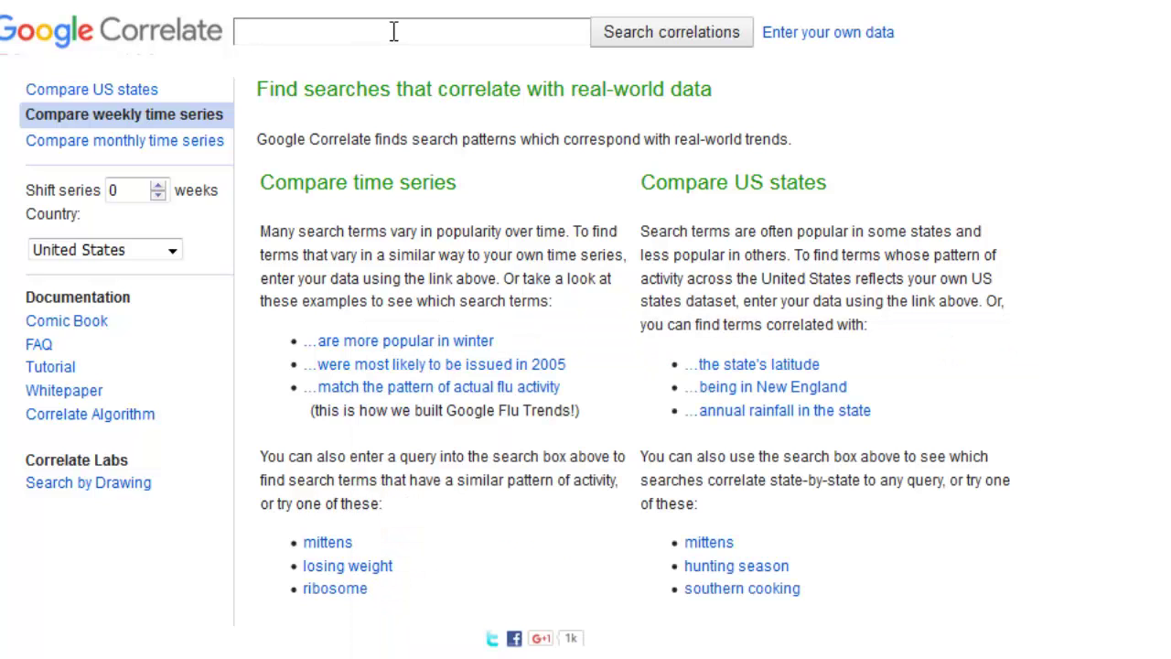
click(387, 33)
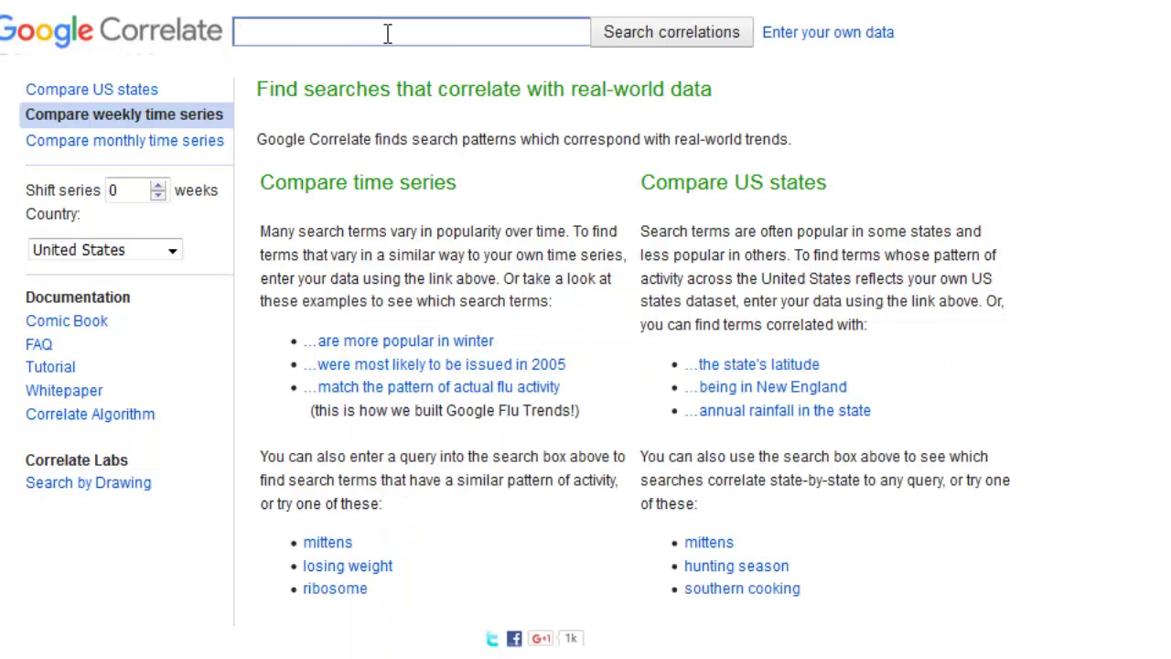
key(ctrl+v)
click(152, 258)
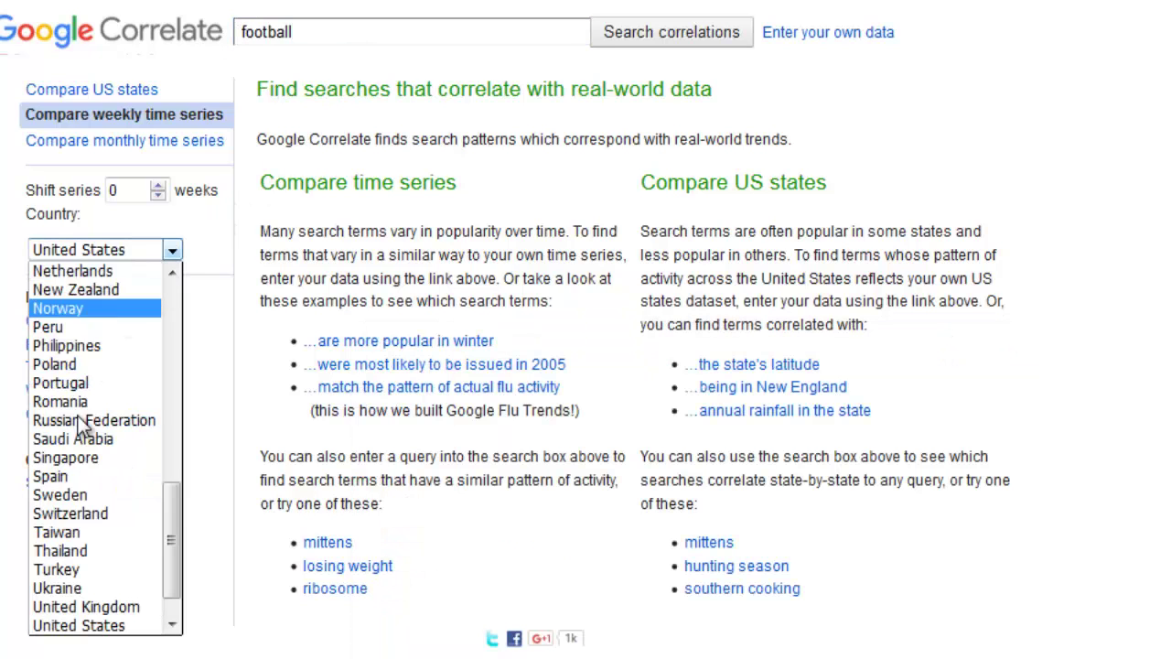
click(129, 606)
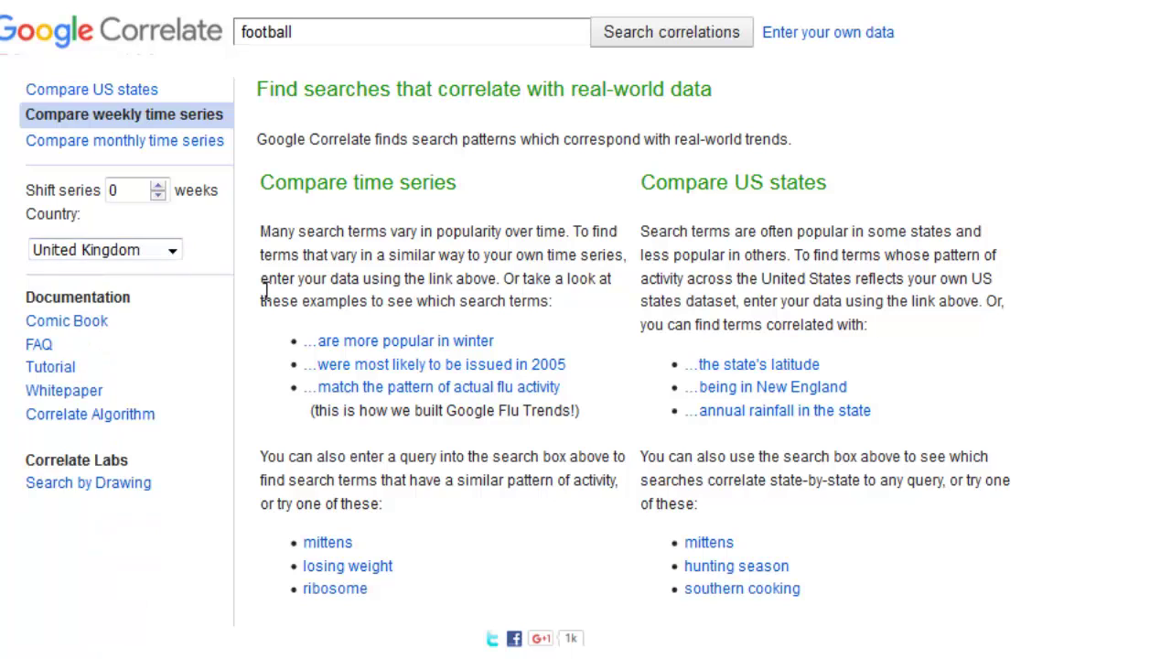
click(673, 36)
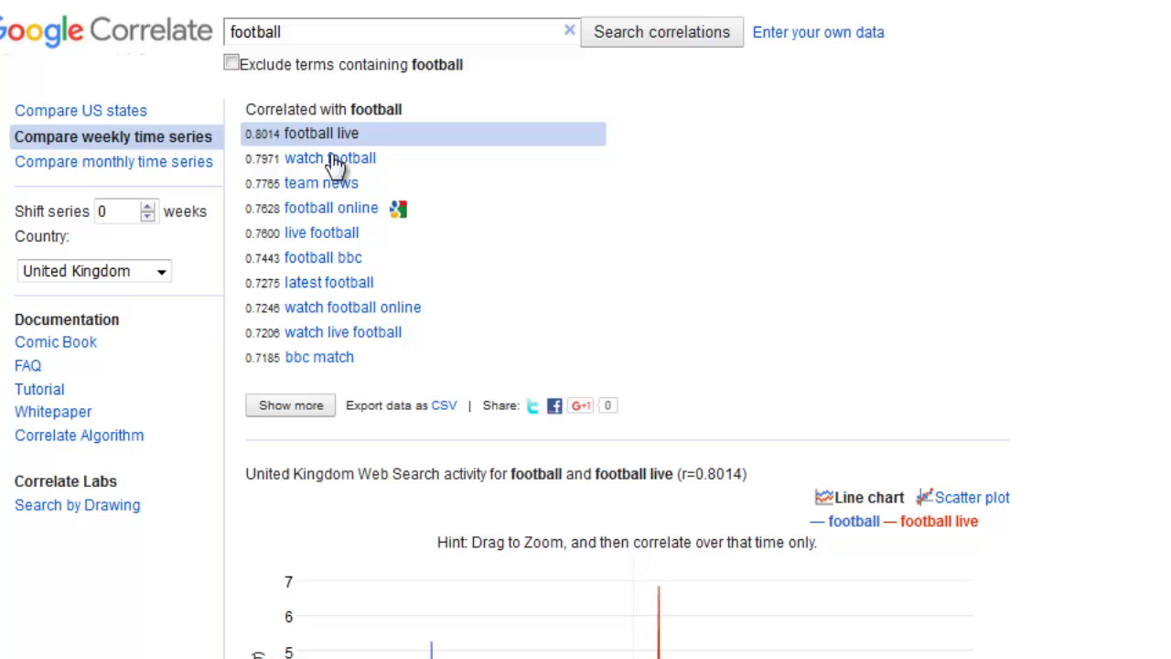
Step: Expand the list of terms correlated with "football" three times and review the additional results
click(304, 407)
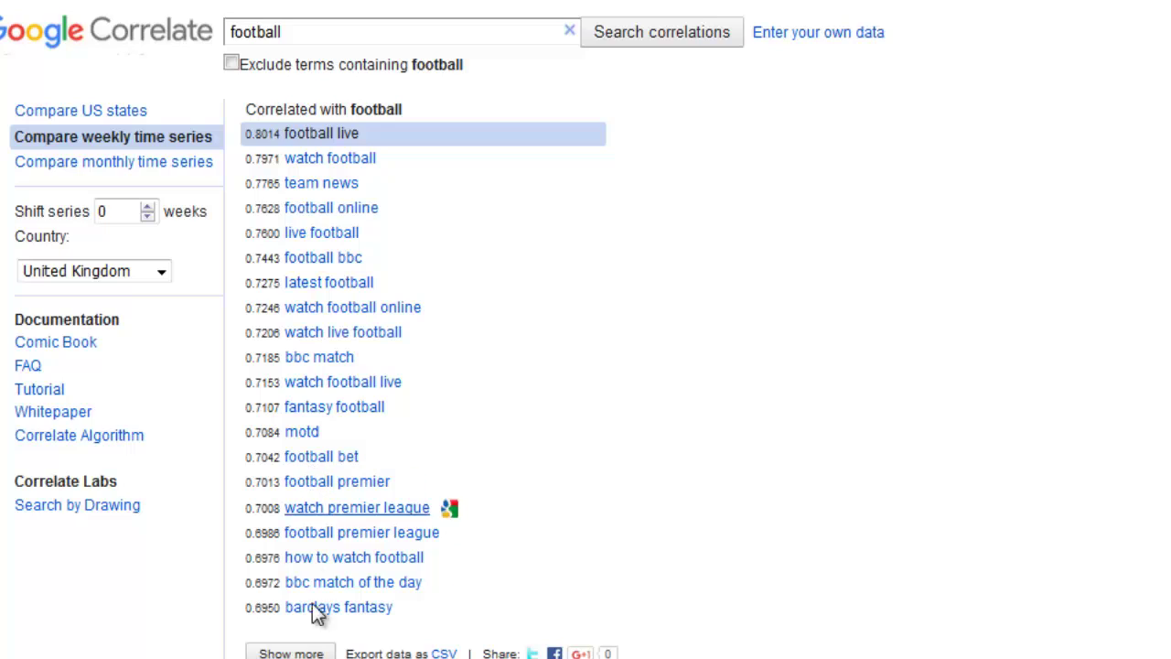
click(319, 654)
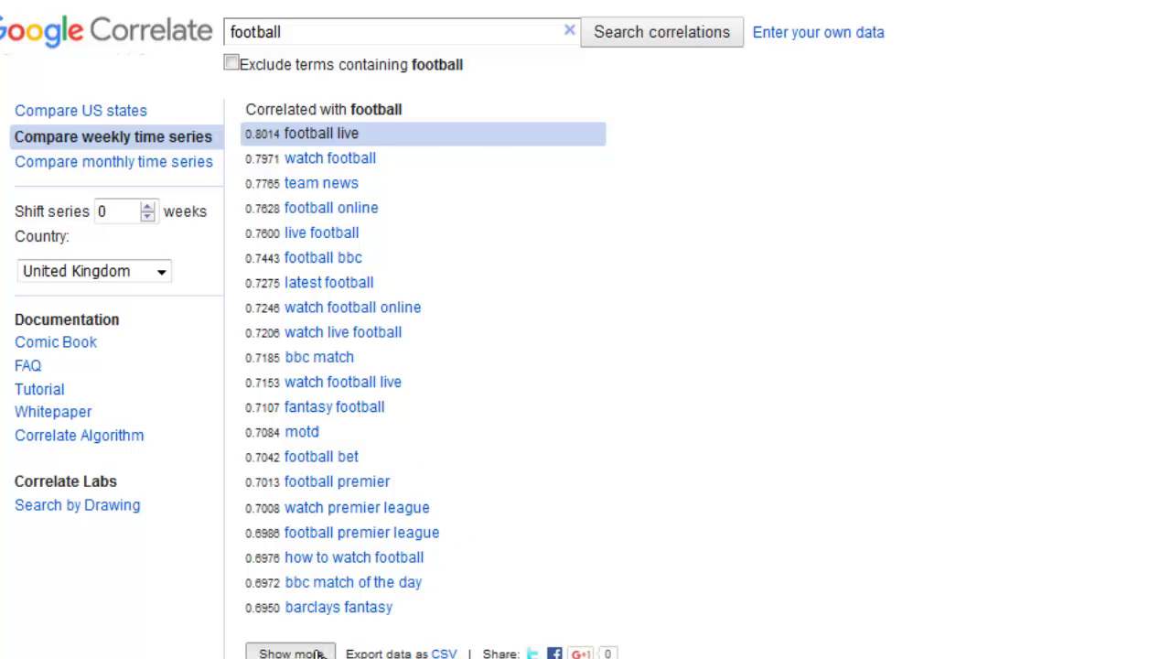
scroll(340, 622, down, 1)
scroll(341, 622, down, 3)
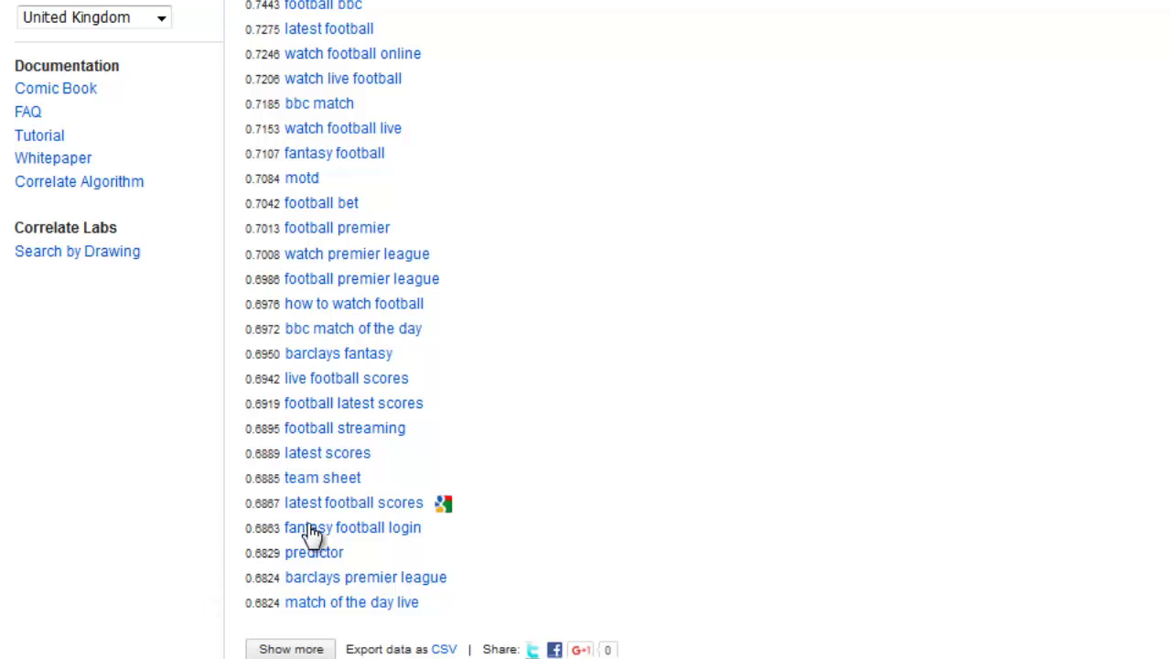
click(304, 650)
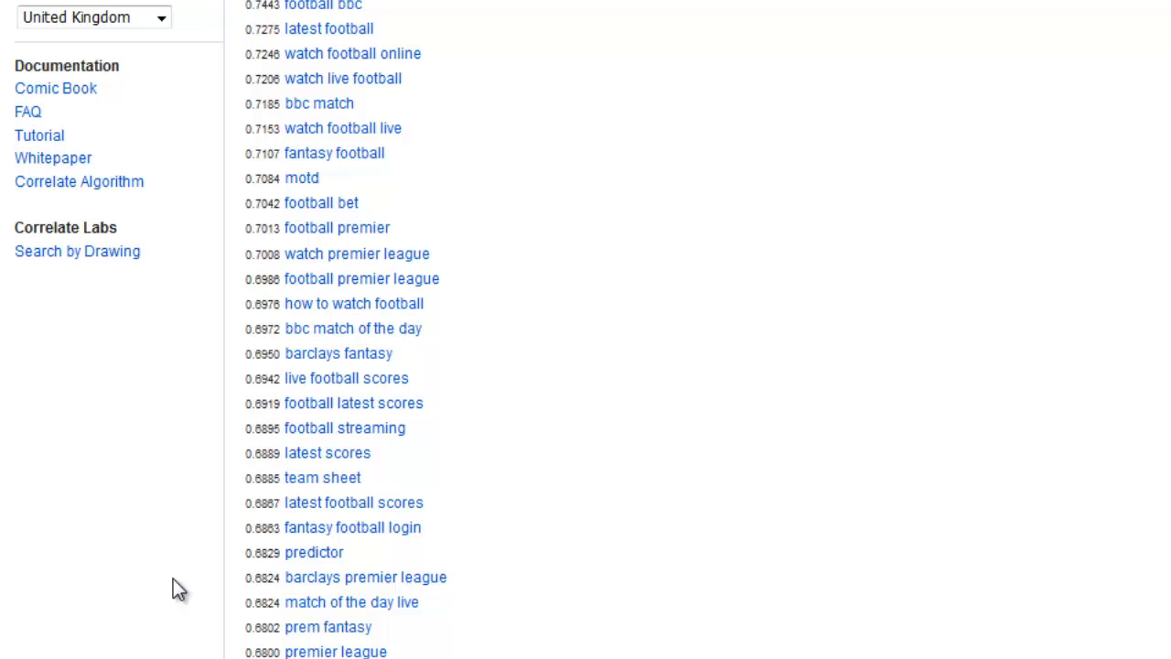
scroll(174, 579, up, 3)
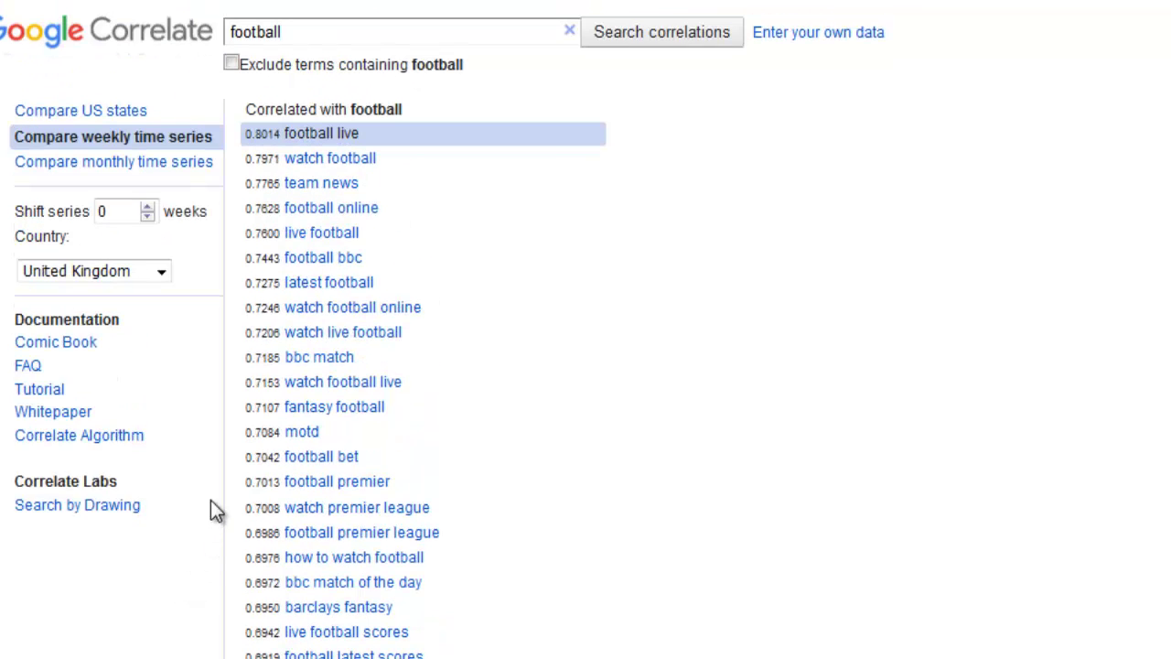
Step: In Search by Drawing, draw a curve staying flat at about 15 and rising to about 80, and correlate it for the United States
click(114, 53)
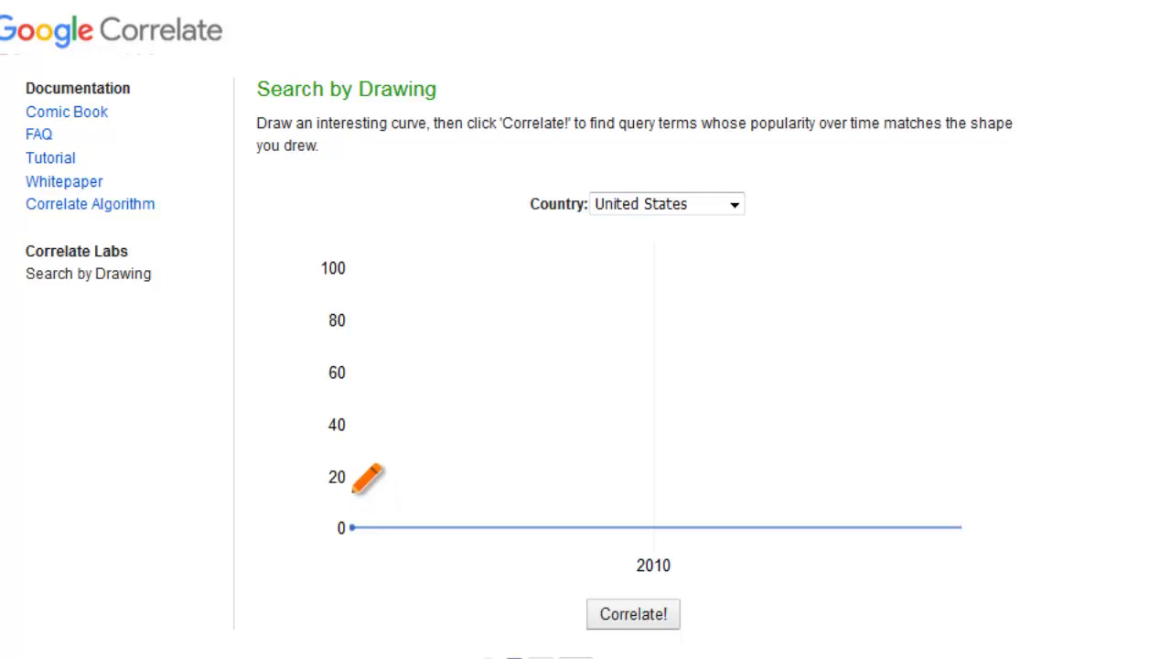
mouse_move(355, 492)
mouse_down()
mouse_move(790, 490)
mouse_move(878, 424)
mouse_move(958, 322)
mouse_up()
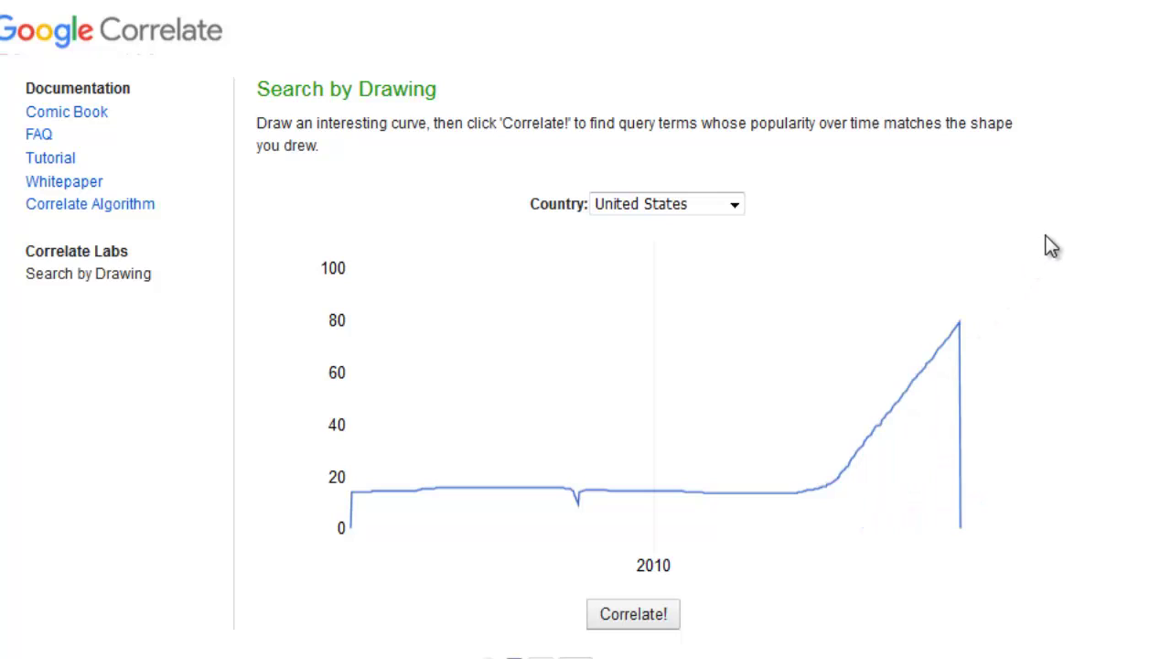
click(628, 621)
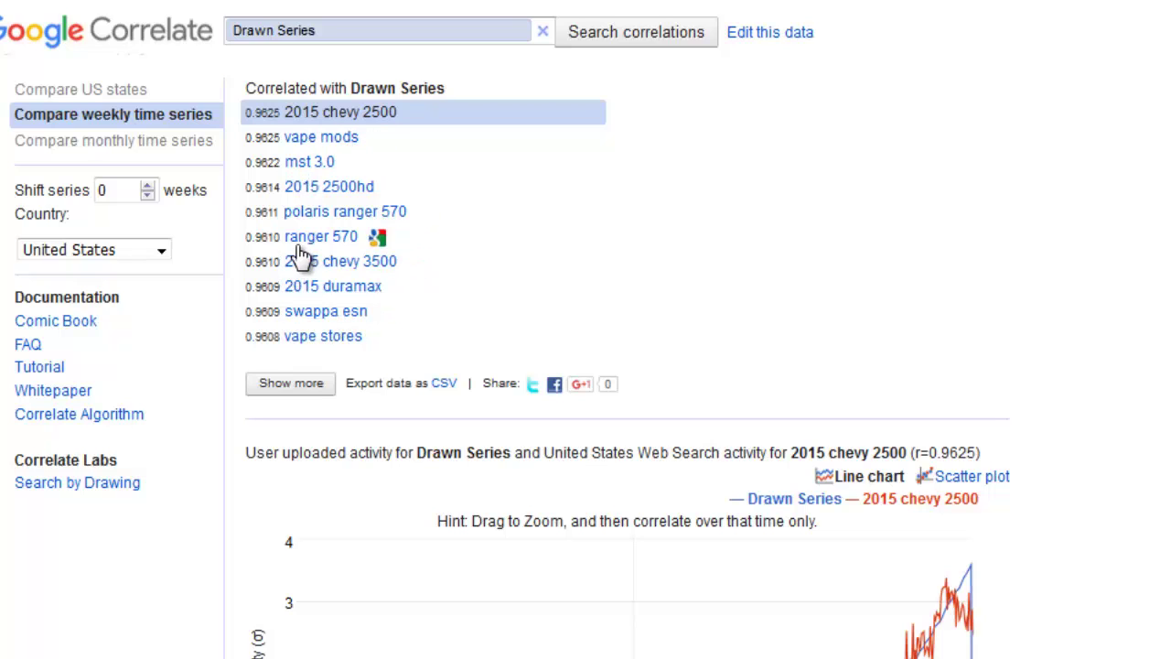
Step: Show more terms correlated with the drawn series and zoom the "2015 chevy 2500" line chart to August 2013 through early 2016
click(319, 375)
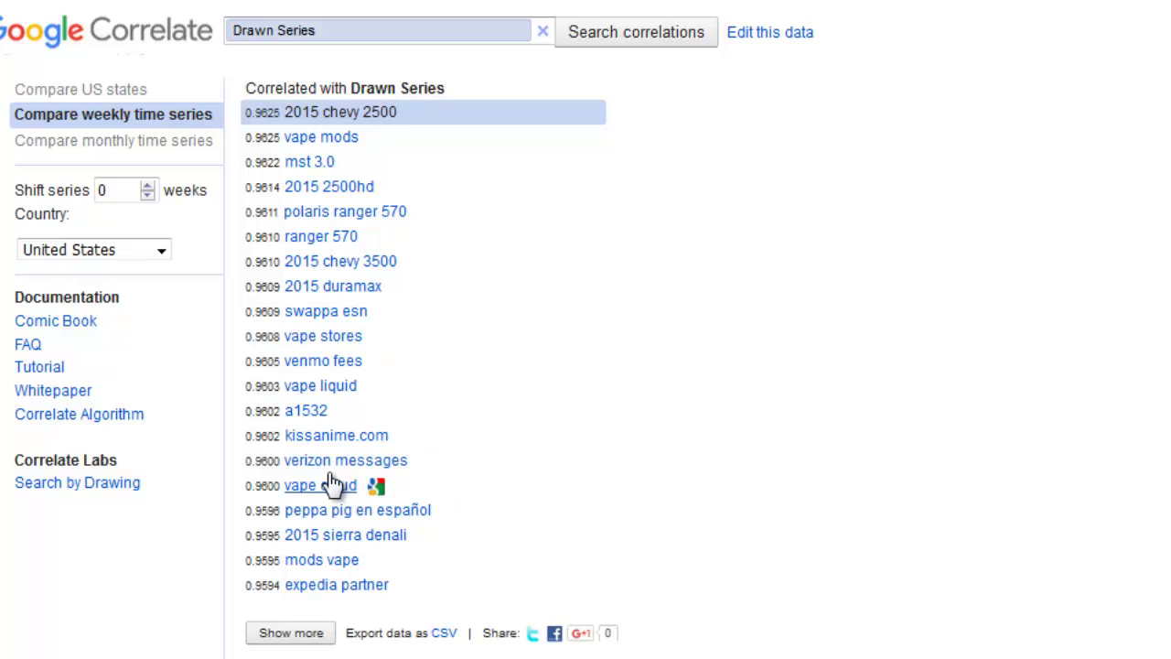
scroll(332, 484, down, 4)
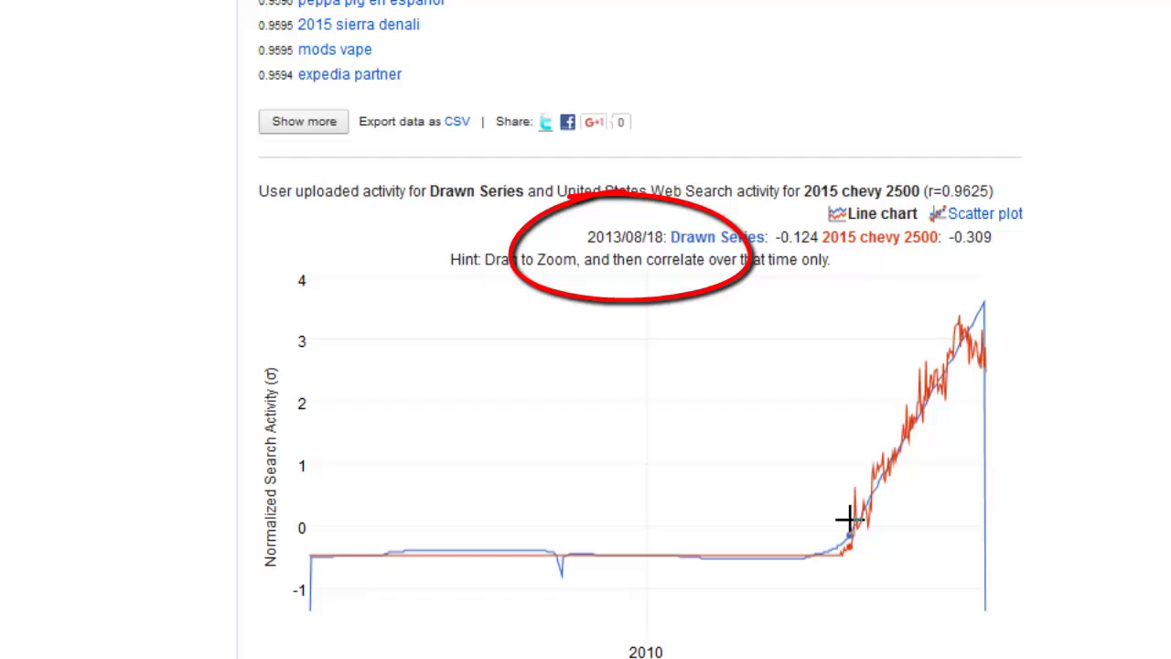
mouse_move(849, 520)
mouse_down()
mouse_move(900, 492)
mouse_move(1010, 482)
mouse_up()
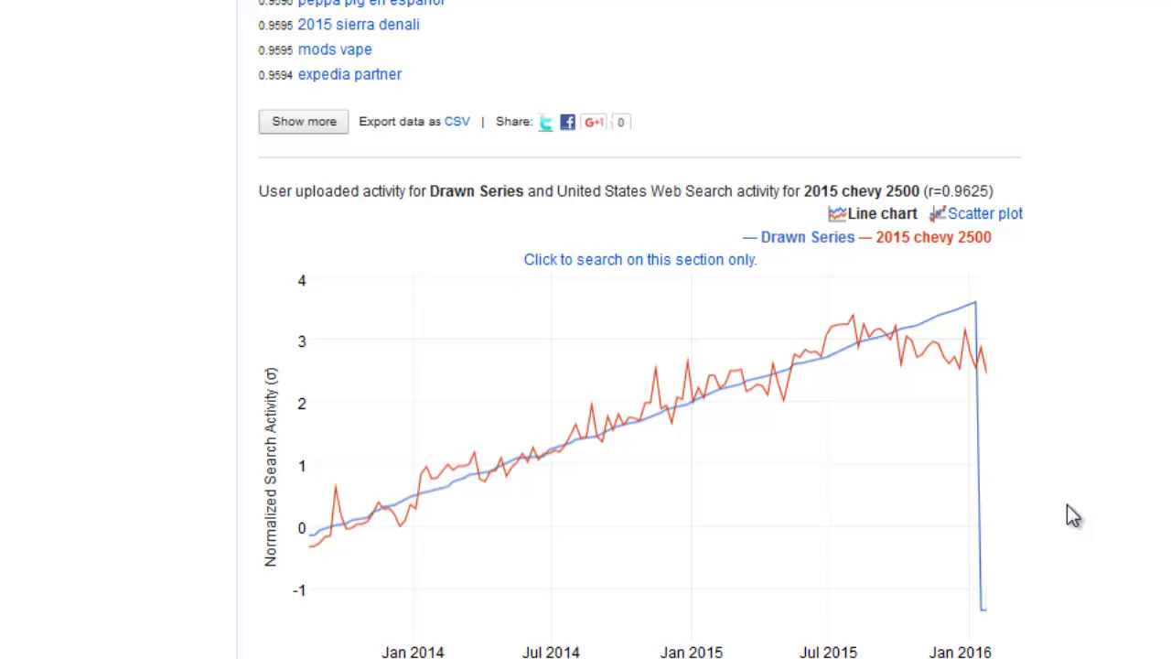
Step: Chart "vape stores" against the drawn series, zoom in on the rise from early 2013 to early 2016, and review it with the term list
scroll(1072, 517, up, 5)
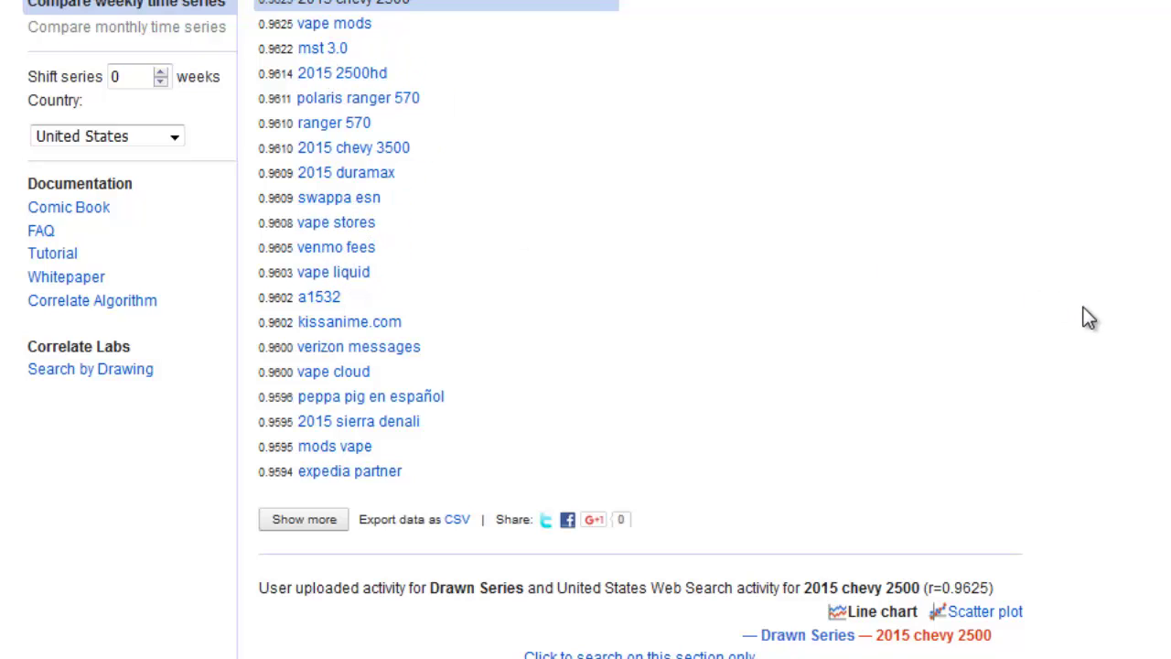
scroll(1083, 319, down, 4)
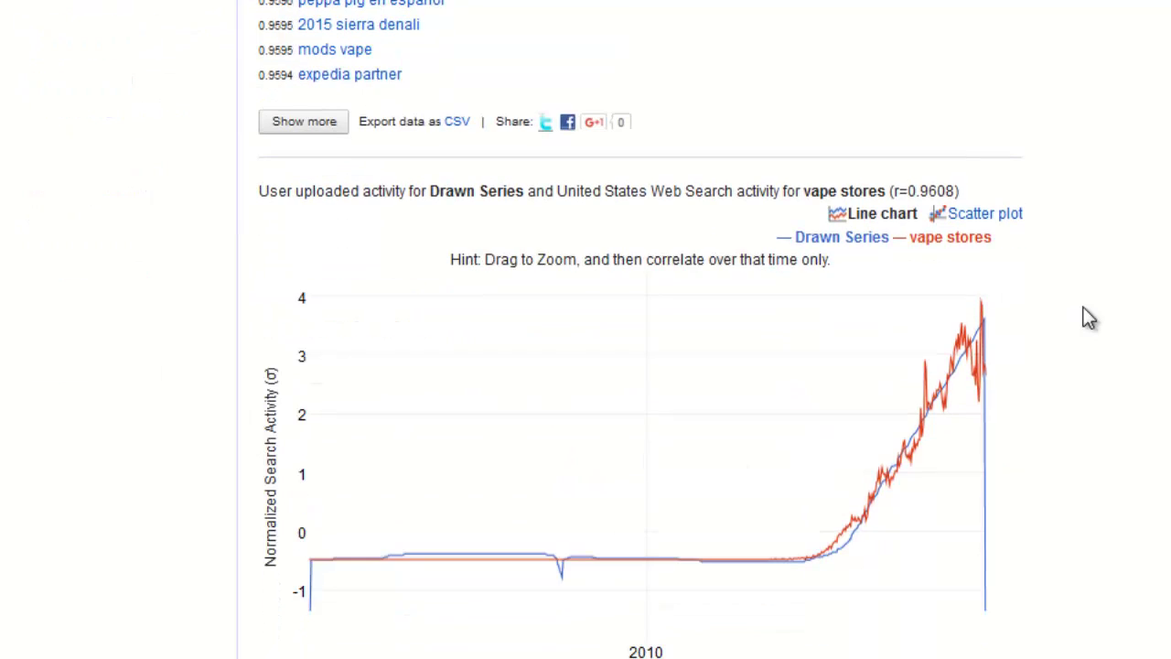
drag(819, 494, 998, 470)
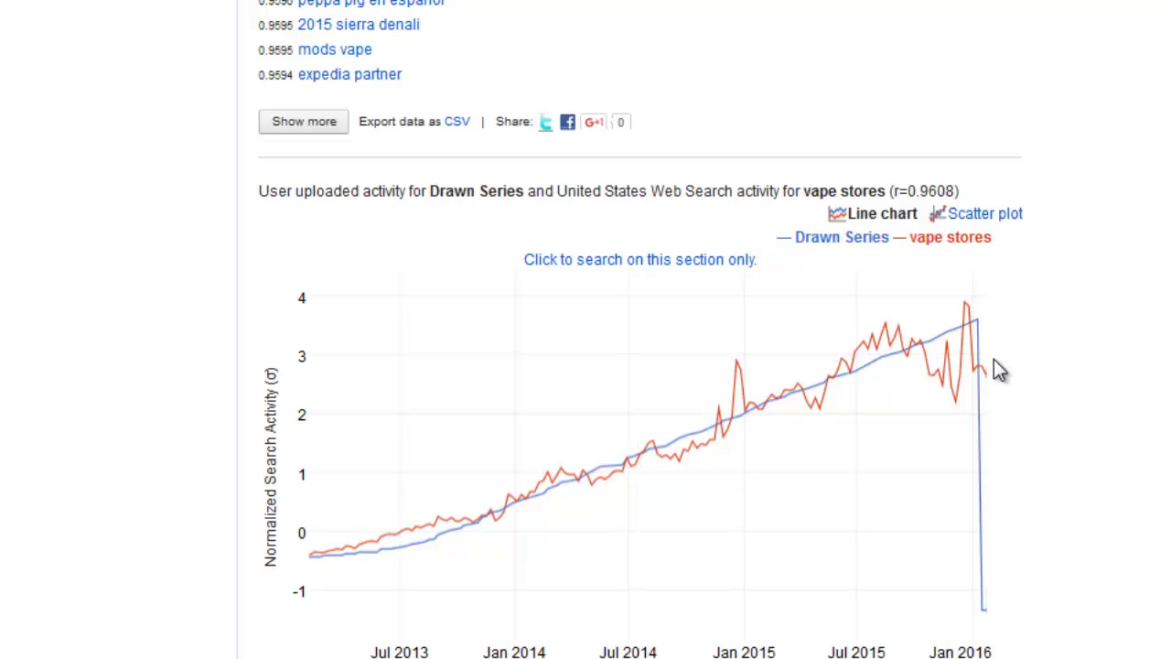
scroll(997, 370, up, 5)
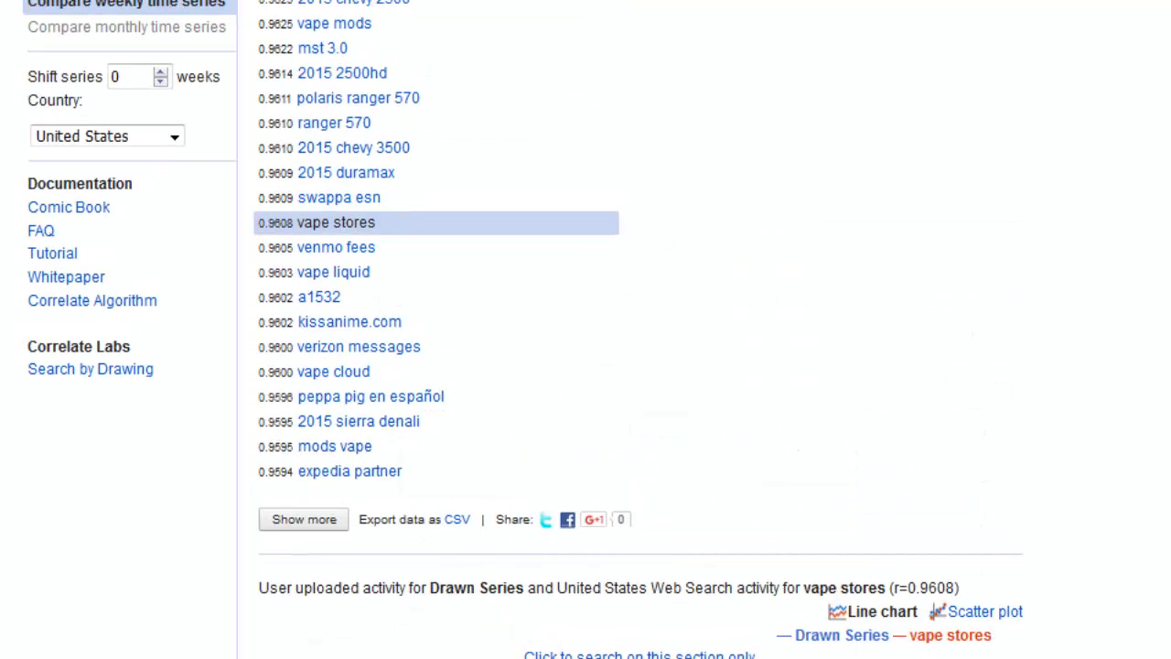
scroll(978, 292, down, 5)
scroll(491, 236, up, 5)
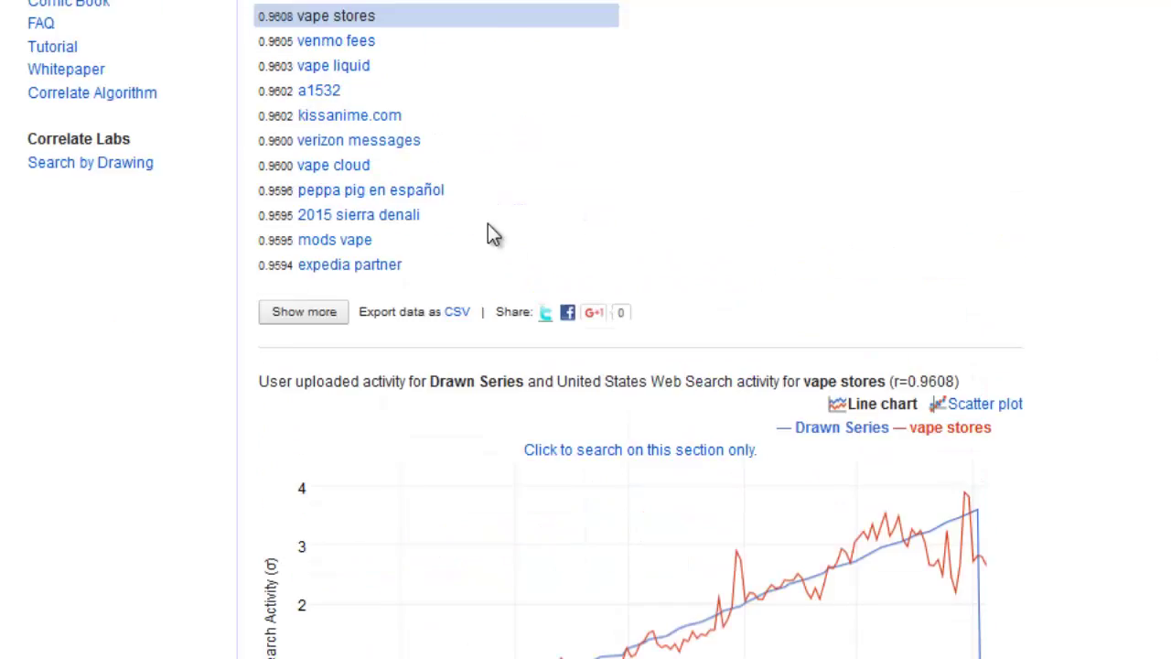
scroll(468, 283, down, 4)
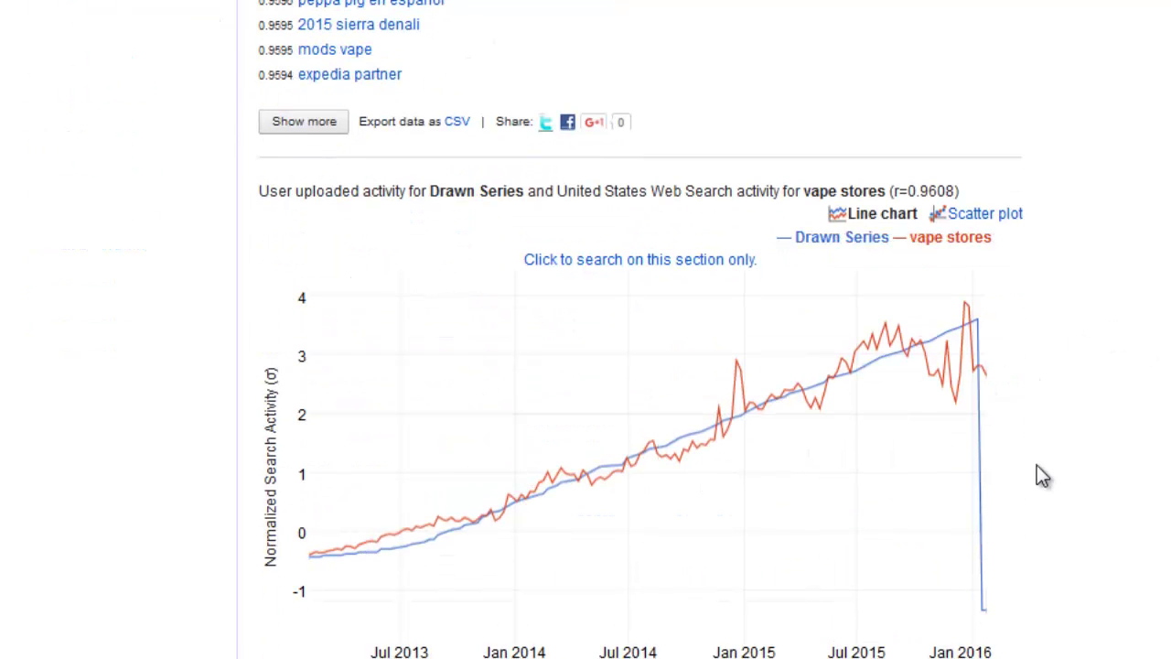
scroll(1037, 470, up, 5)
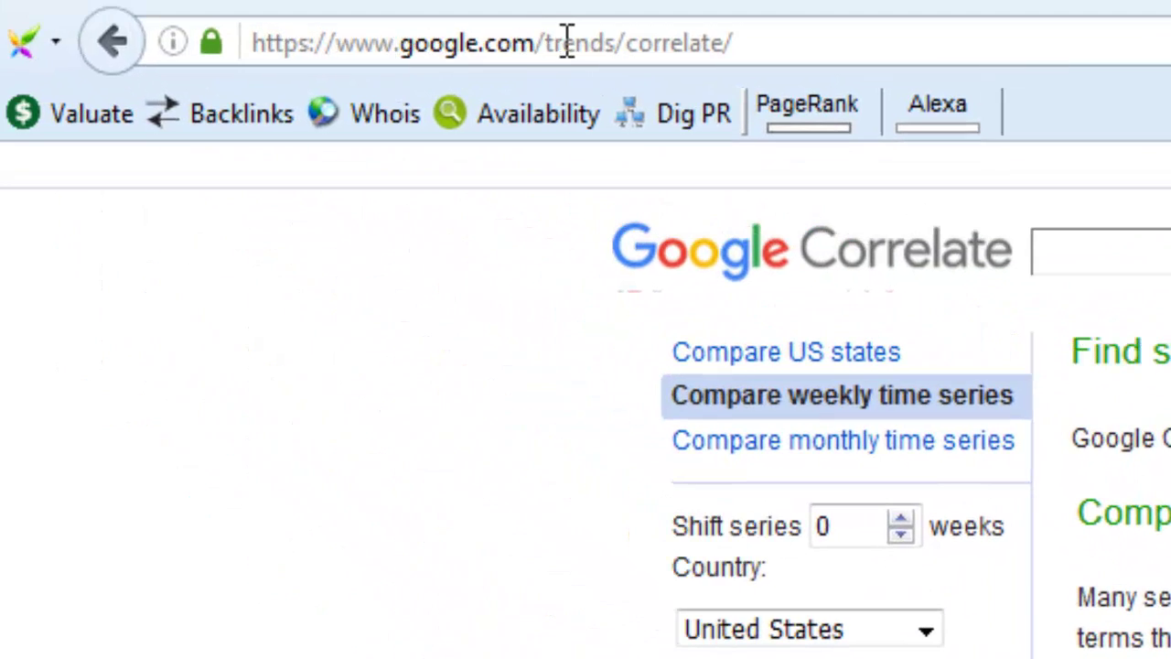
click(613, 43)
right_click(613, 43)
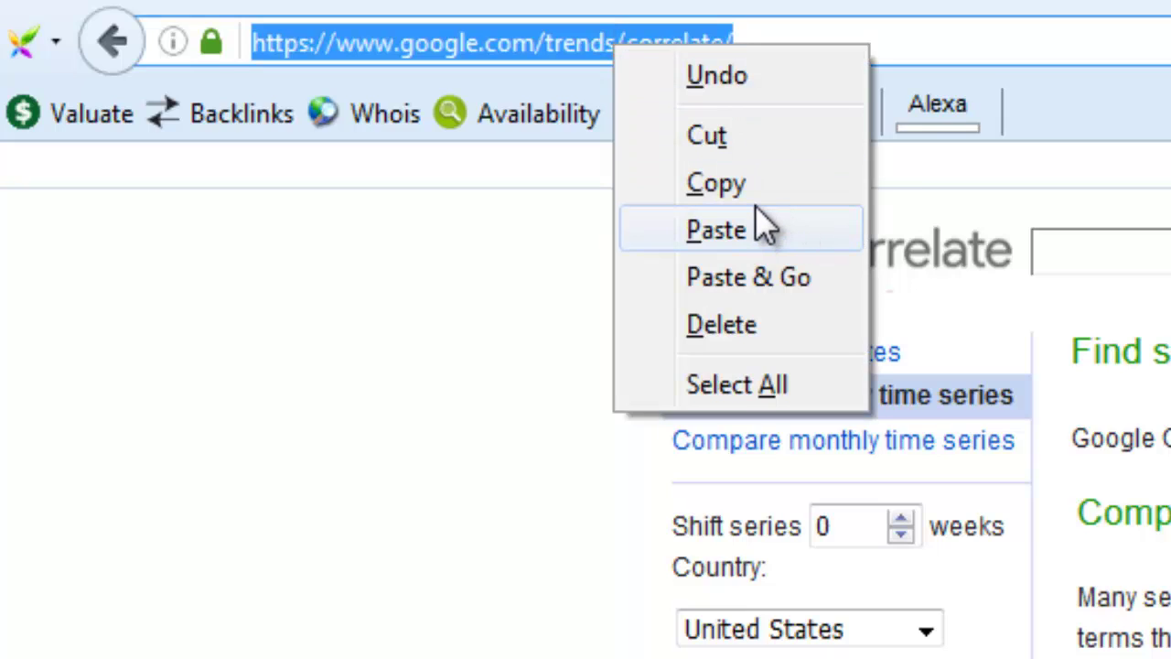
click(755, 194)
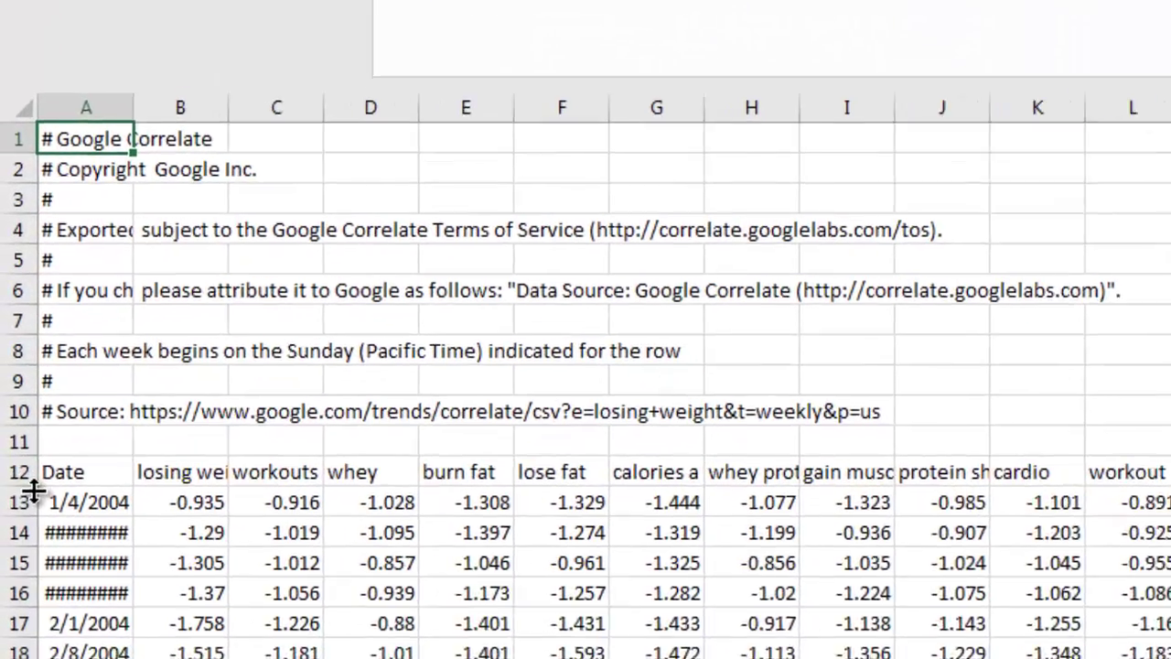
Step: In Excel, copy header row 12 of the exported "losing weight" data and paste it transposed at A1 of a blank sheet
click(27, 475)
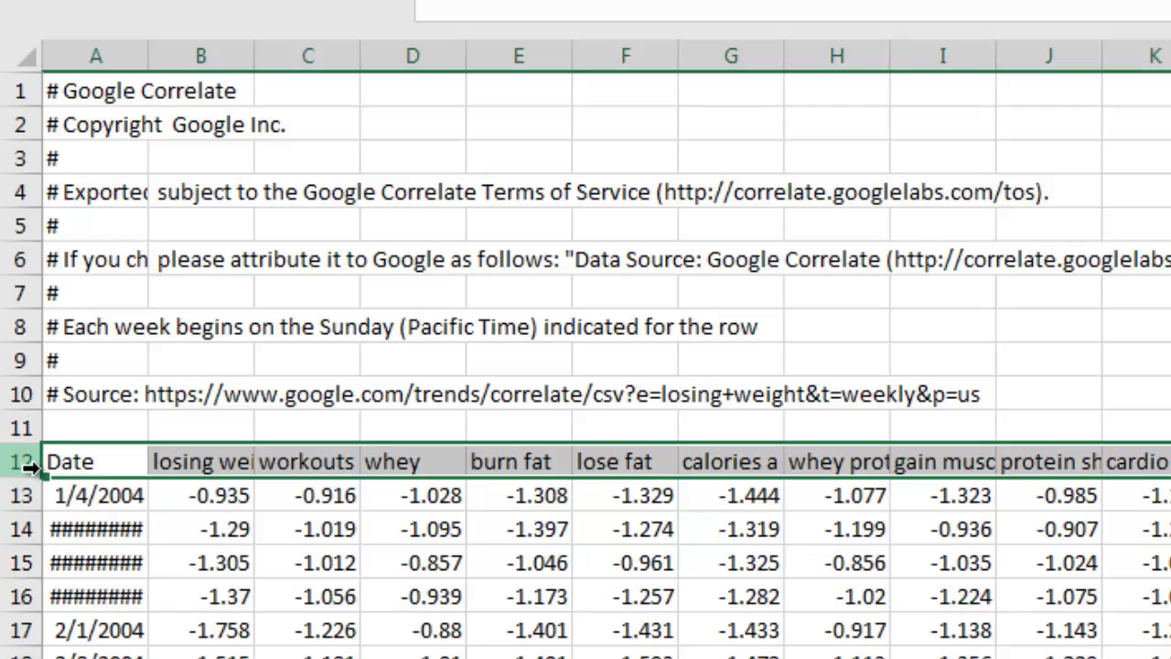
key(ctrl+c)
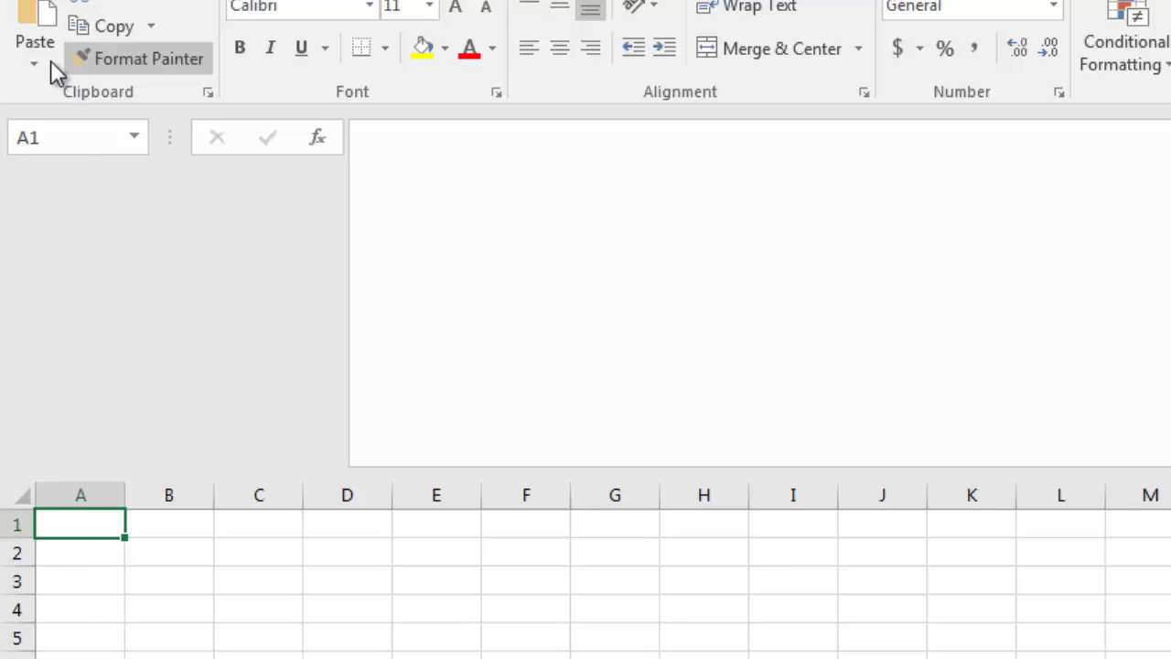
click(33, 66)
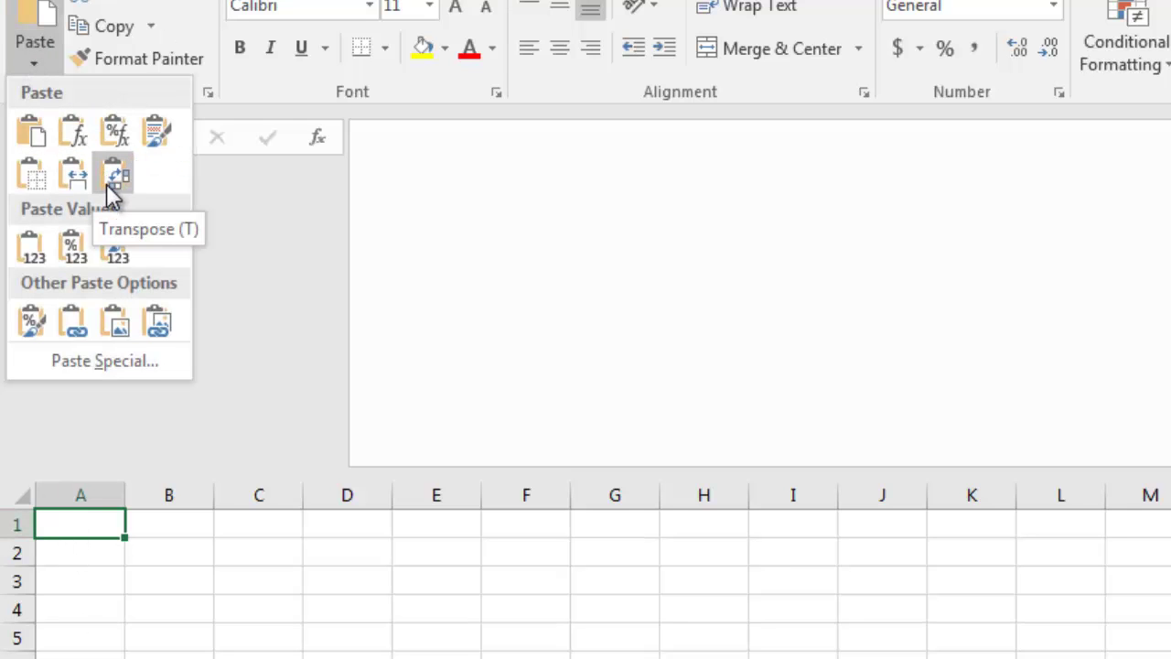
click(110, 171)
Step: Delete the "Date" row above the transposed list of terms
click(18, 523)
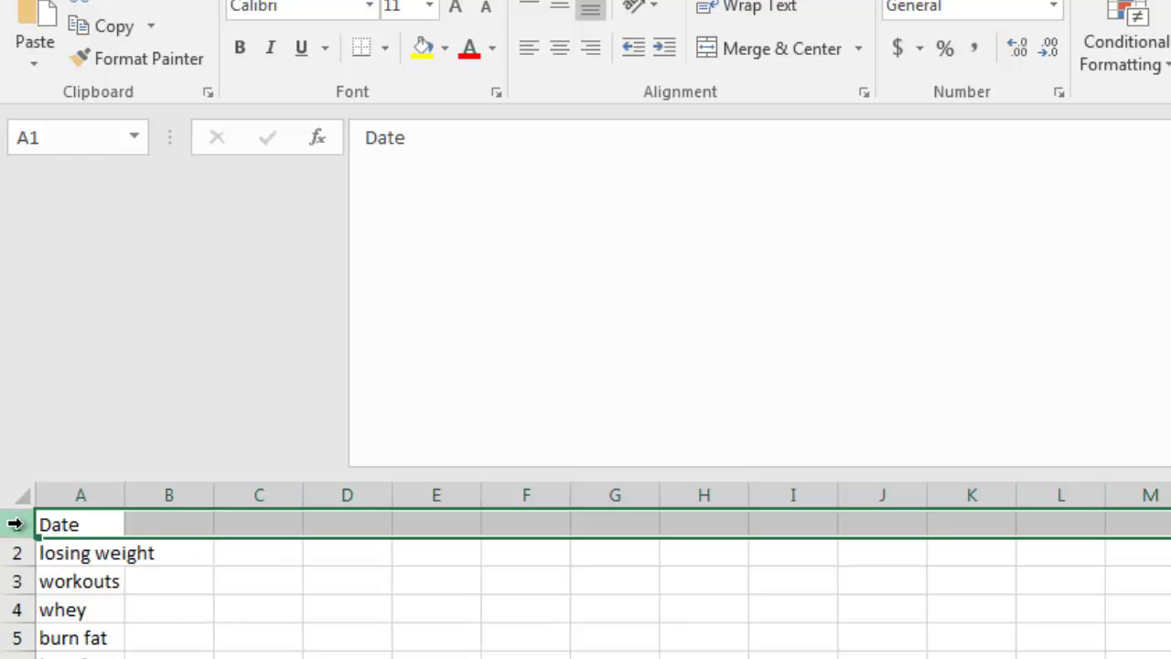
right_click(21, 527)
key(d)
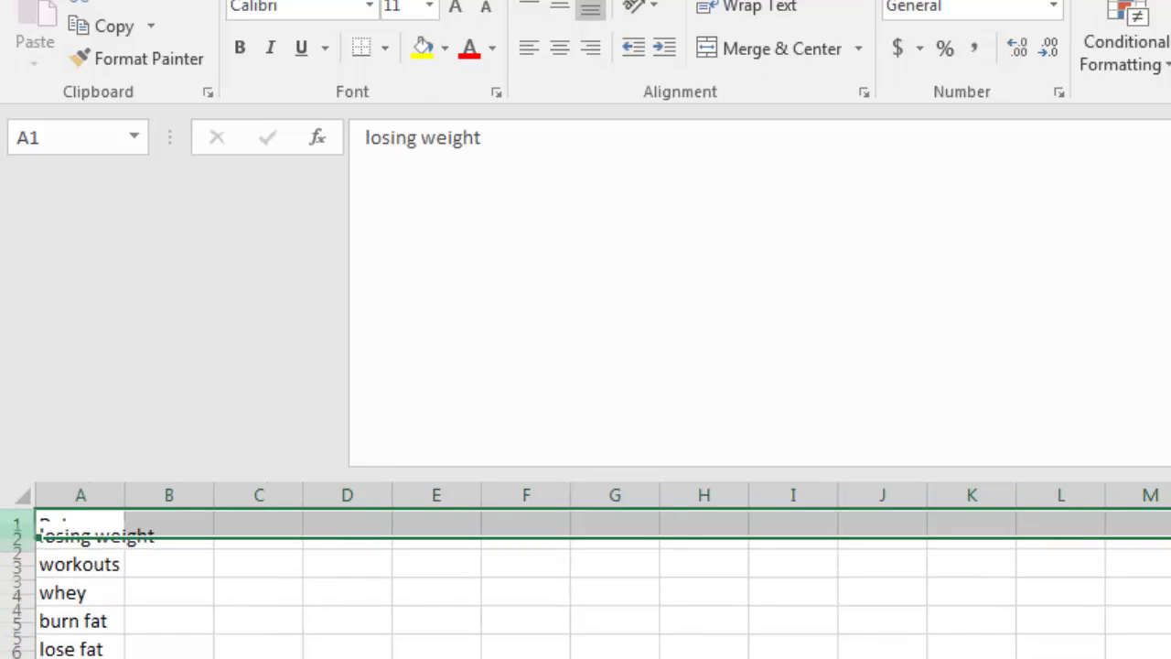
Step: Look through the transposed keyword list in column A and select a block of its terms
click(96, 578)
scroll(94, 391, down, 8)
scroll(94, 390, down, 20)
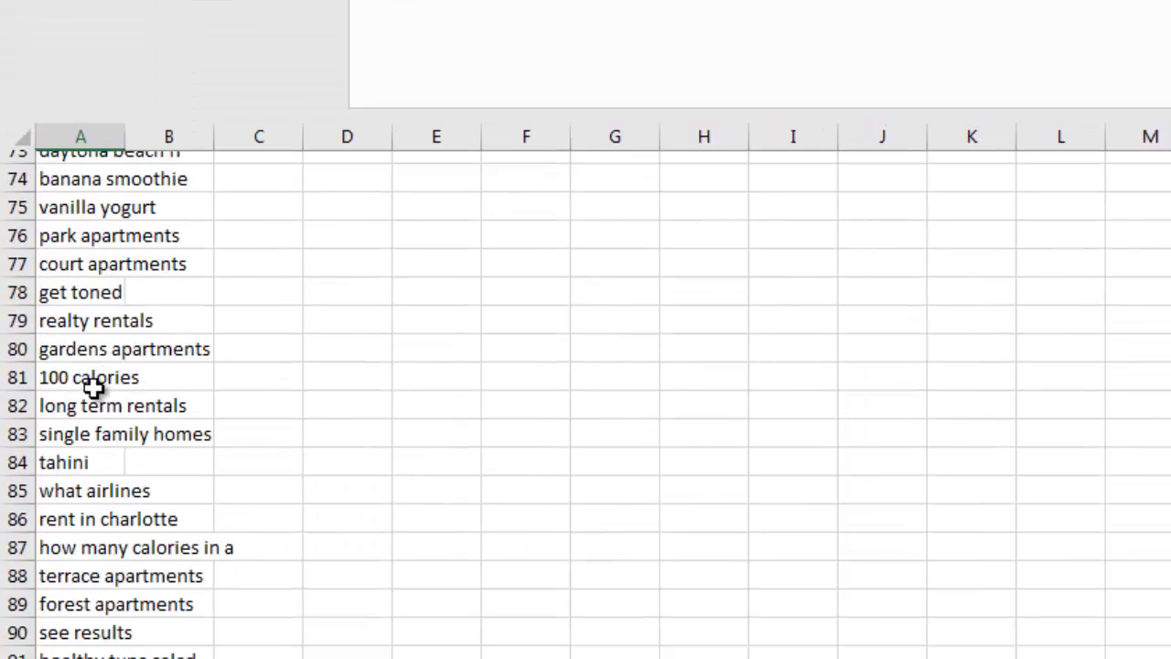
scroll(95, 390, up, 3)
click(73, 503)
drag(73, 504, 100, 165)
click(625, 436)
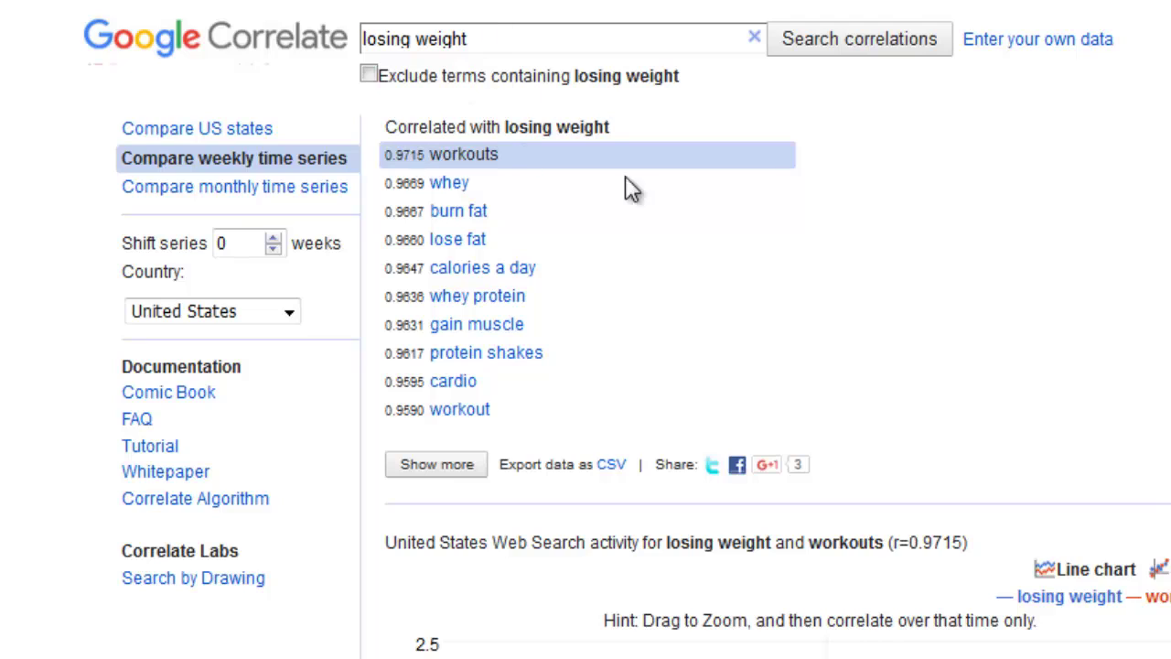
Step: In Google Correlate, search for terms correlated with "burn fat" and show more results
triple_click(474, 41)
text(b)
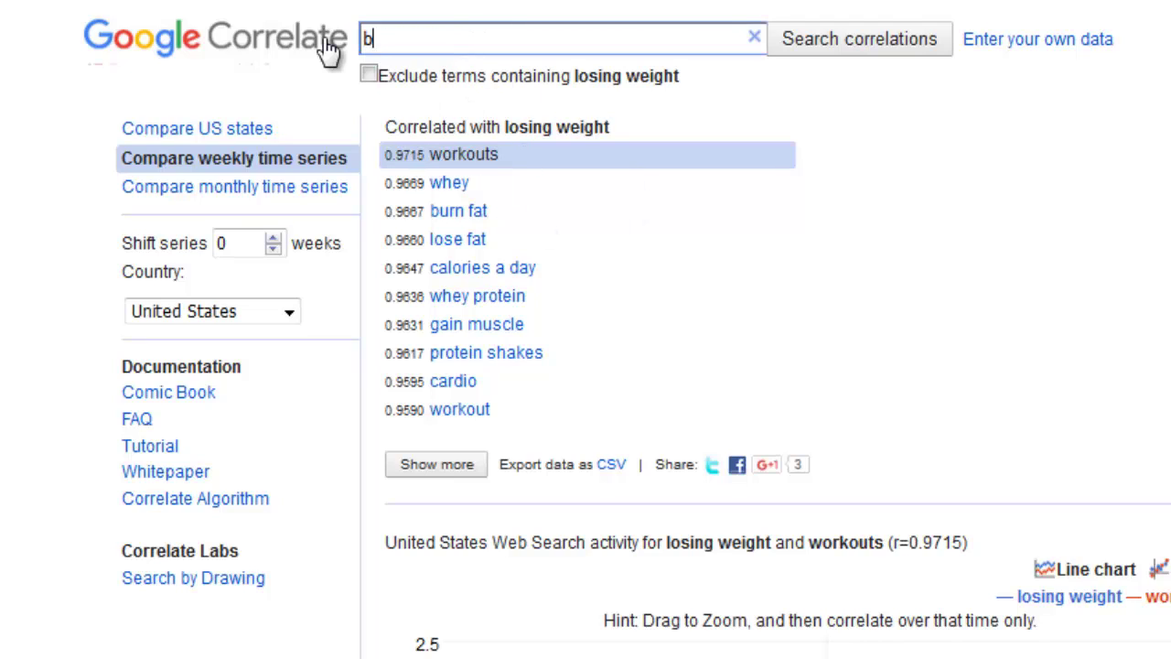
text(urn fat)
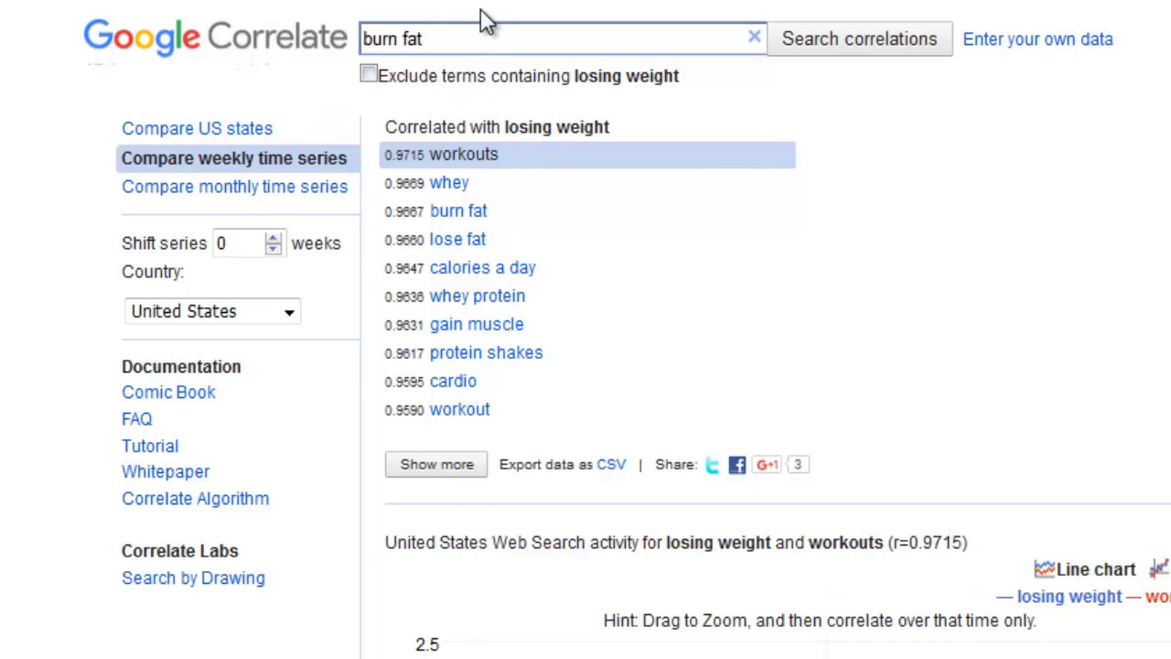
key(Return)
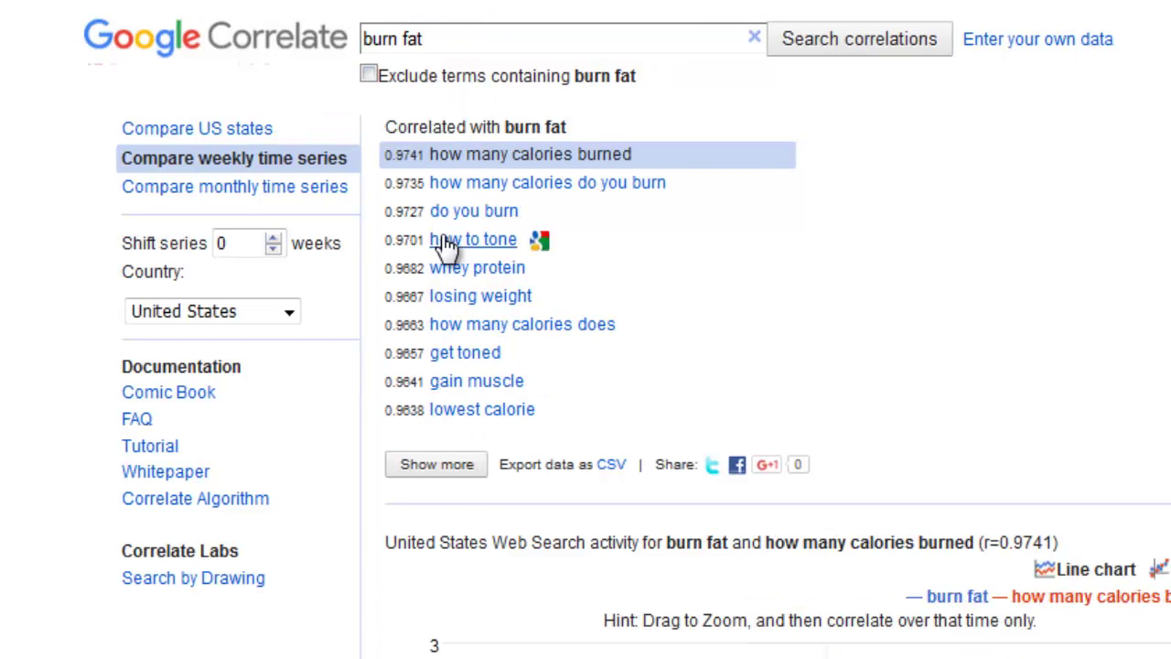
click(428, 463)
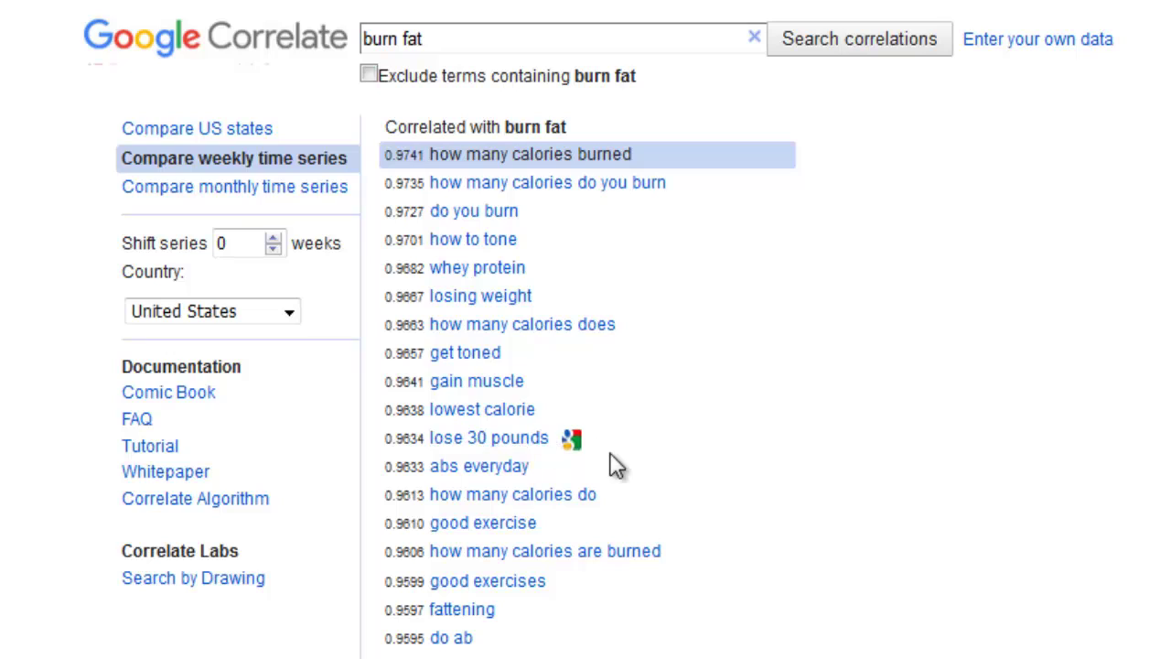